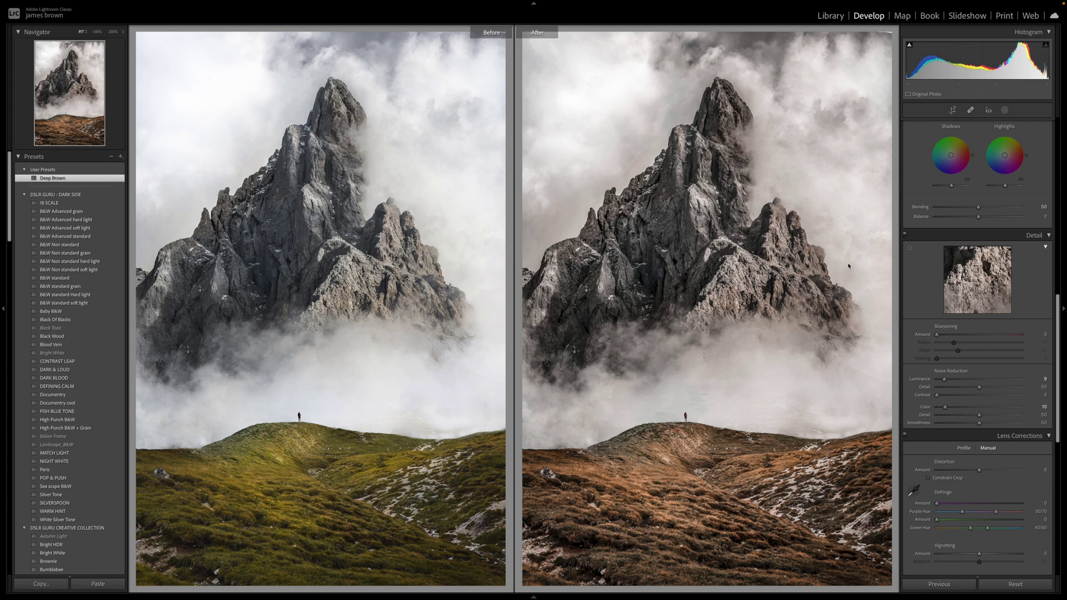
- Exit Before/After to show the Deep Brown-graded mountain photo alone
{"action": "key", "text": "y"}
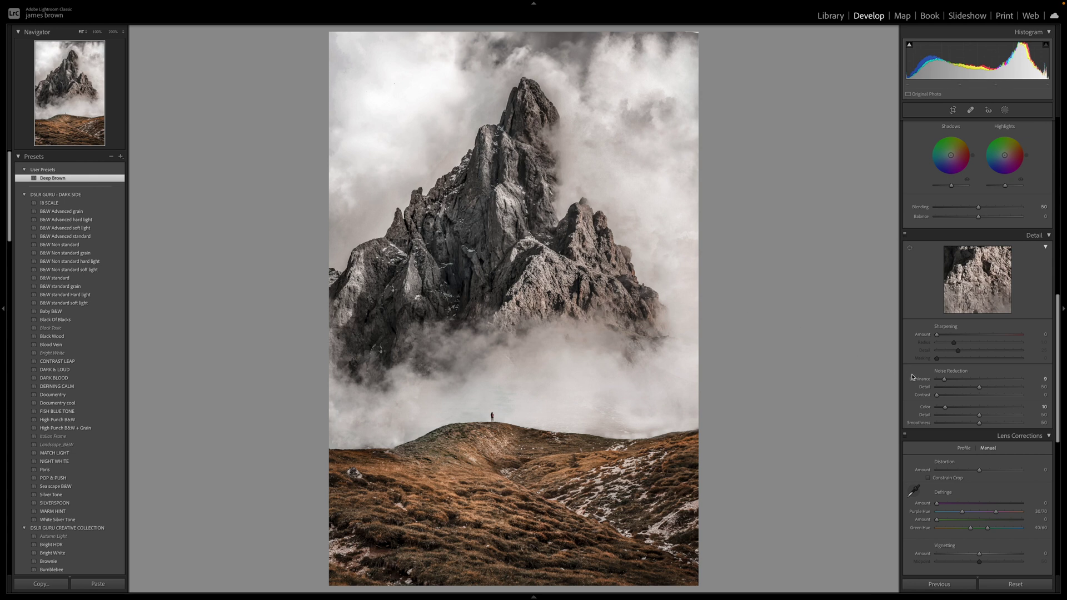
- Reset all edits so the photo returns to its original look
{"action": "left_click", "coordinate": [1014, 584]}
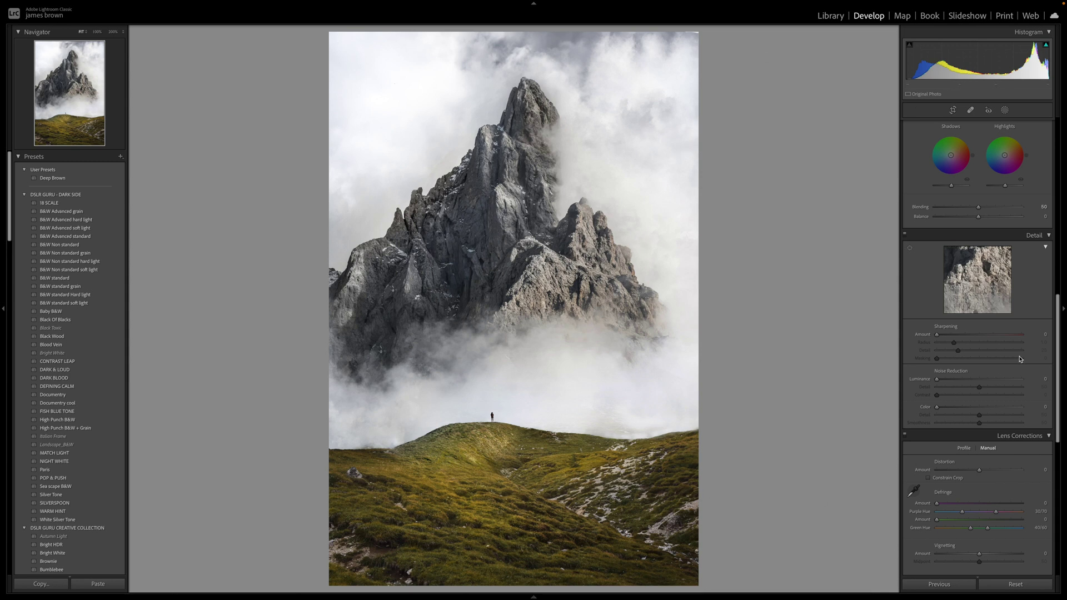
{"action": "scroll", "coordinate": [1021, 359], "scroll_direction": "up", "scroll_amount": 3}
{"action": "scroll", "coordinate": [1020, 359], "scroll_direction": "up", "scroll_amount": 7}
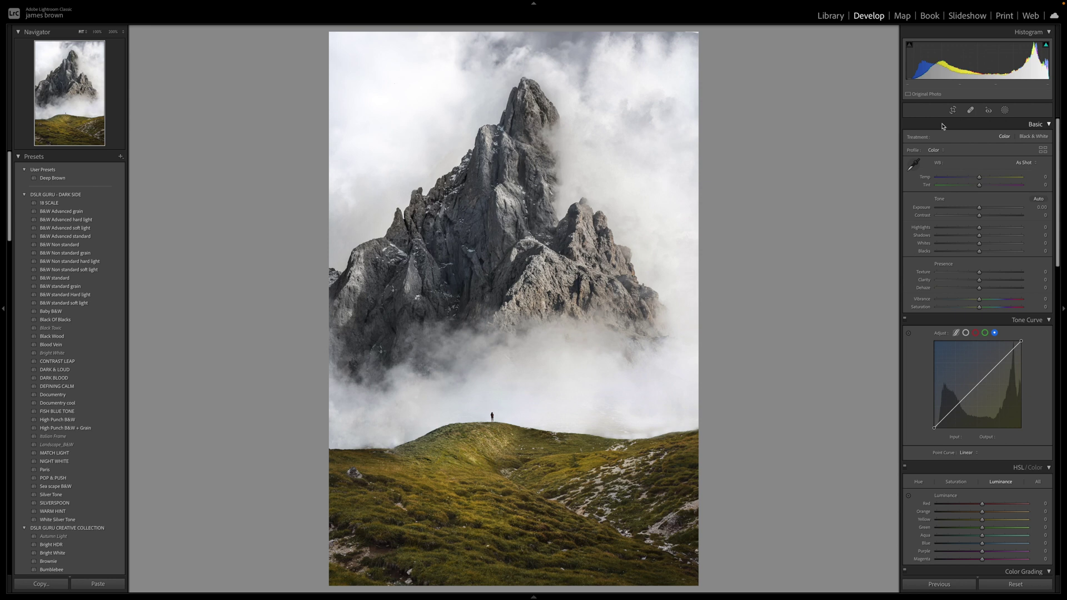
- In Basic, set Temp +10, Contrast −50, Highlights −30, Shadows +80 and Whites −50
{"action": "left_click_drag", "start_coordinate": [979, 177], "coordinate": [983, 178]}
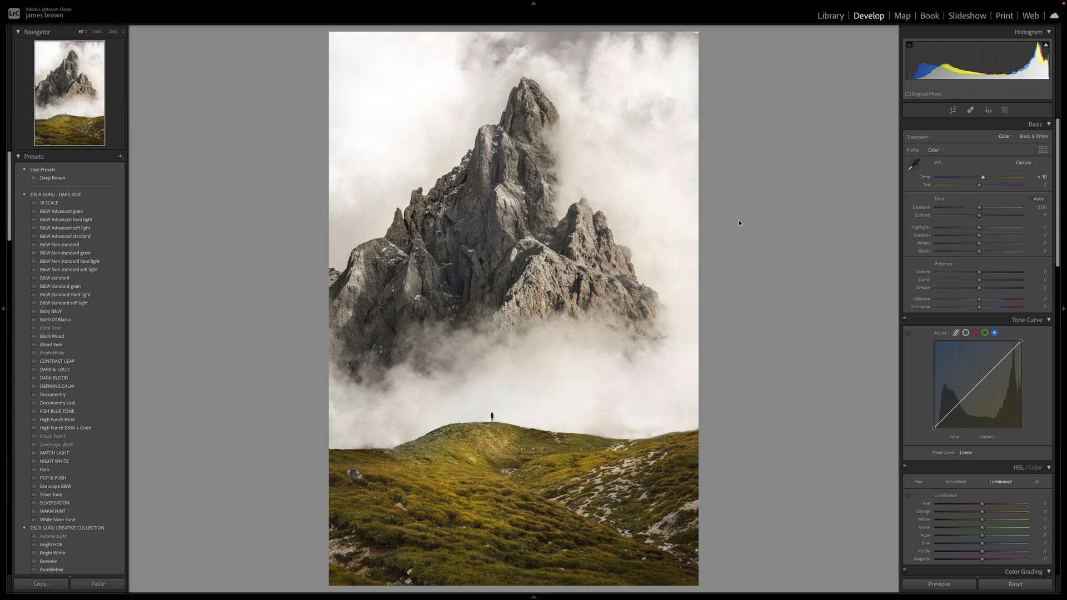
{"action": "left_click_drag", "start_coordinate": [979, 217], "coordinate": [957, 217]}
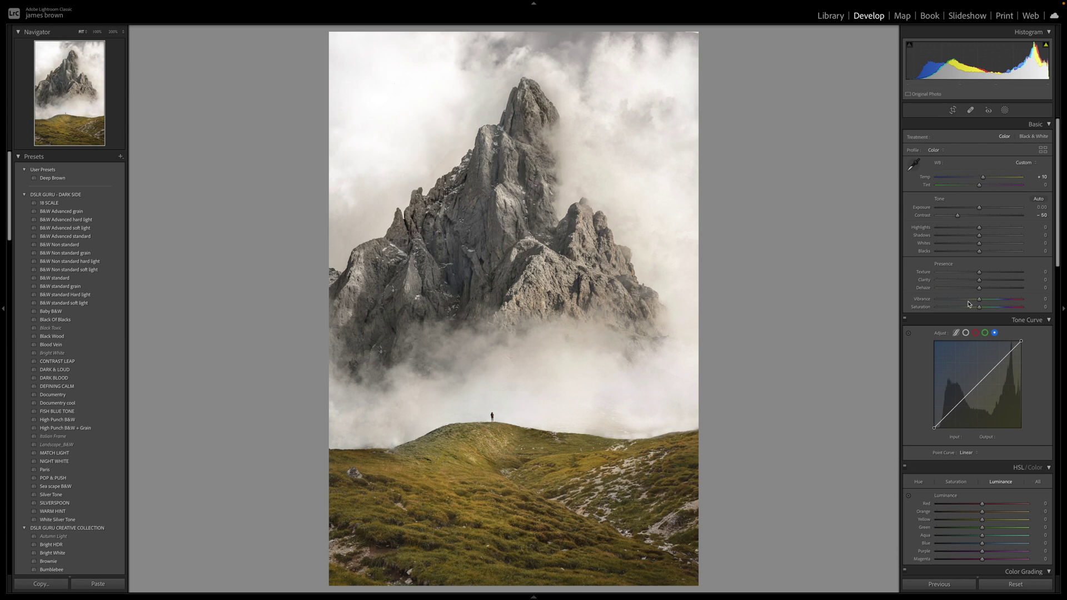
{"action": "left_click_drag", "start_coordinate": [978, 227], "coordinate": [967, 229]}
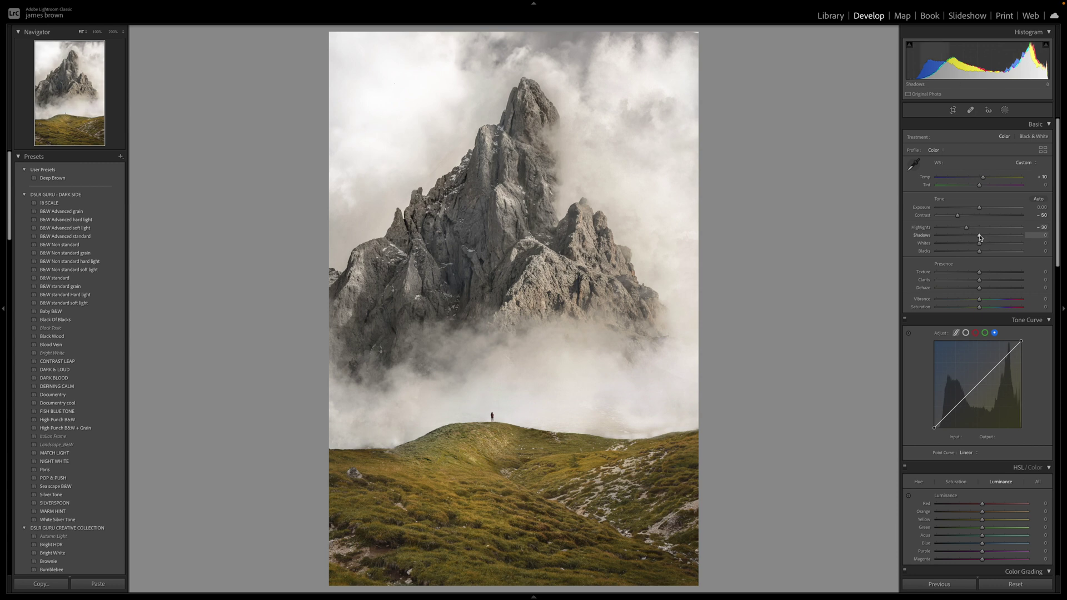
{"action": "left_click_drag", "start_coordinate": [978, 236], "coordinate": [1013, 236]}
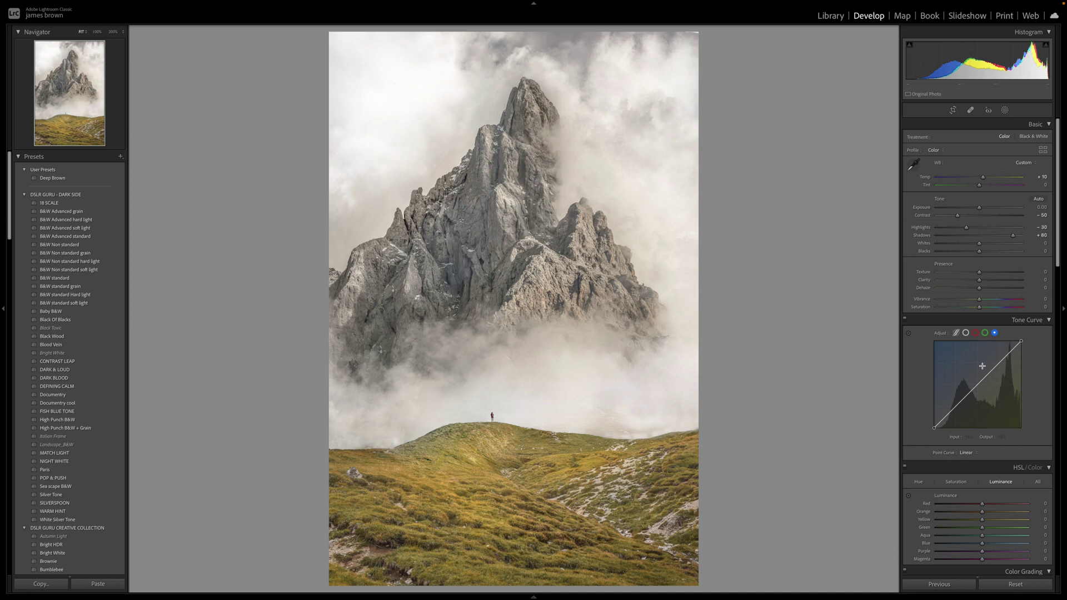
{"action": "left_click_drag", "start_coordinate": [978, 244], "coordinate": [958, 254]}
- Compare the edit with the original side by side, then return to the single photo
{"action": "key", "text": "y"}
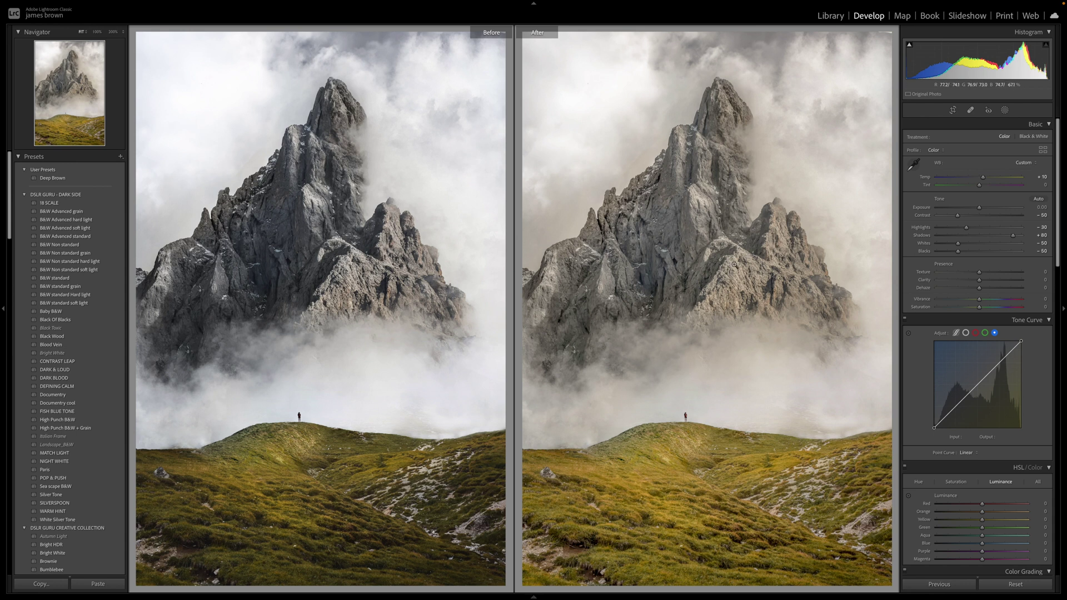
{"action": "key", "text": "y"}
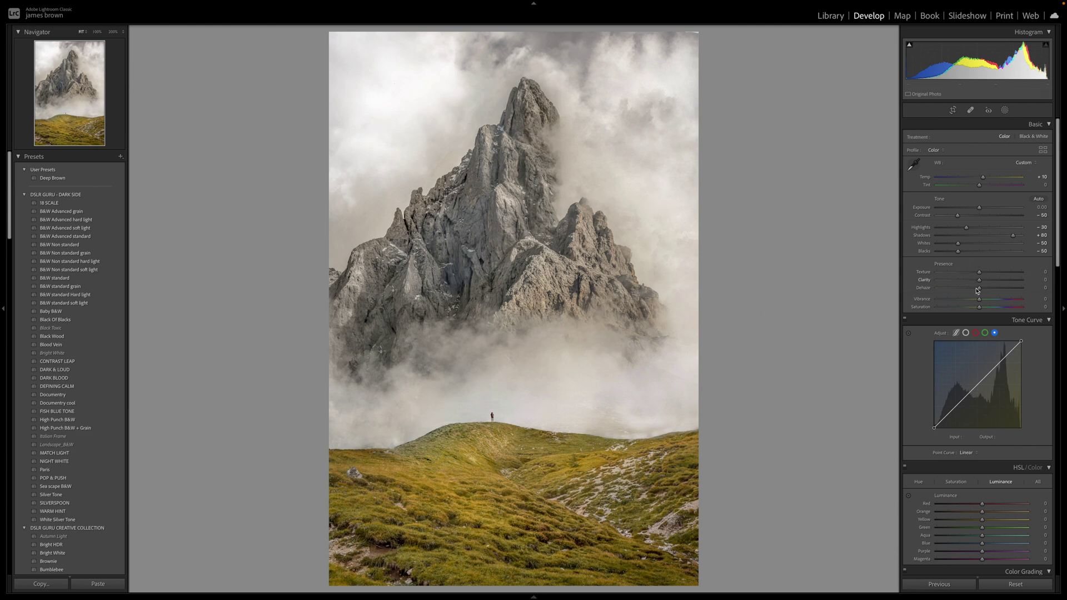
- Set Clarity +20, Dehaze +20, Vibrance −15 and Saturation −10, then compare Before/After
{"action": "left_click_drag", "start_coordinate": [978, 282], "coordinate": [988, 290]}
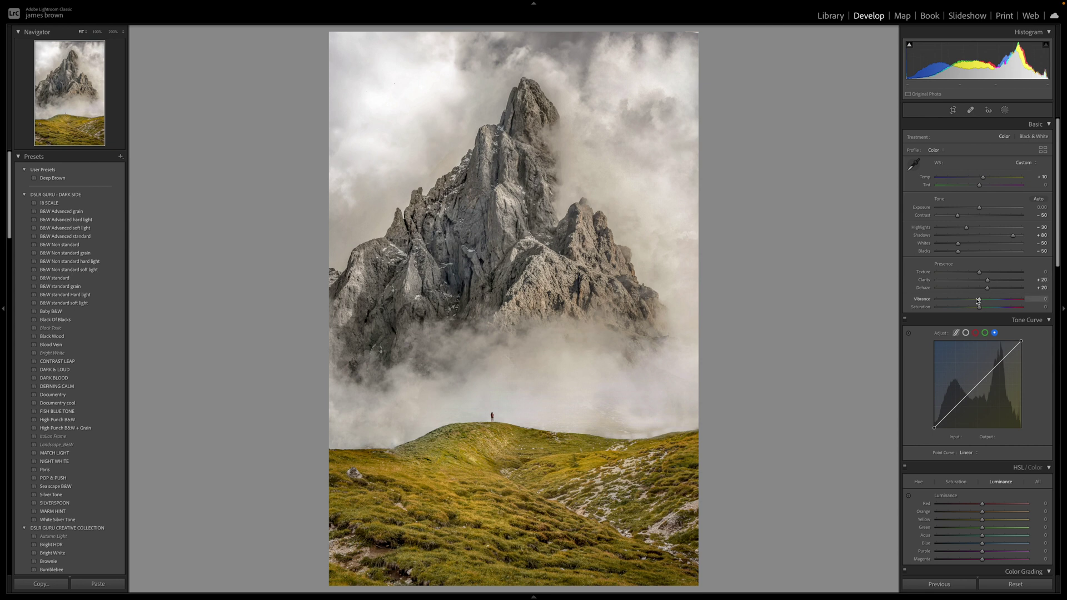
{"action": "left_click_drag", "start_coordinate": [978, 301], "coordinate": [974, 309]}
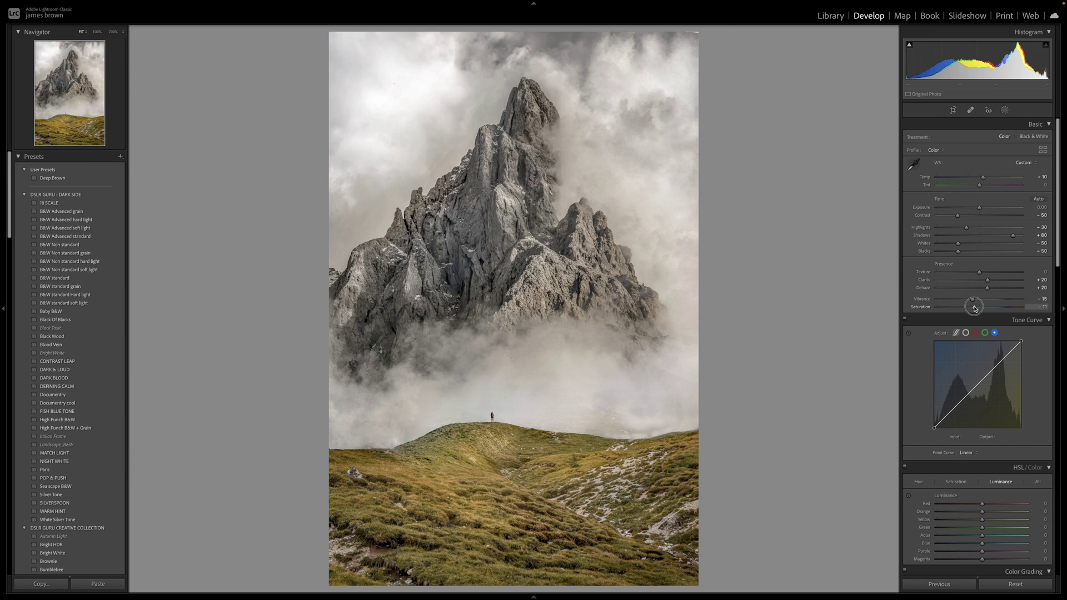
{"action": "left_click_drag", "start_coordinate": [974, 309], "coordinate": [975, 309]}
{"action": "key", "text": "y"}
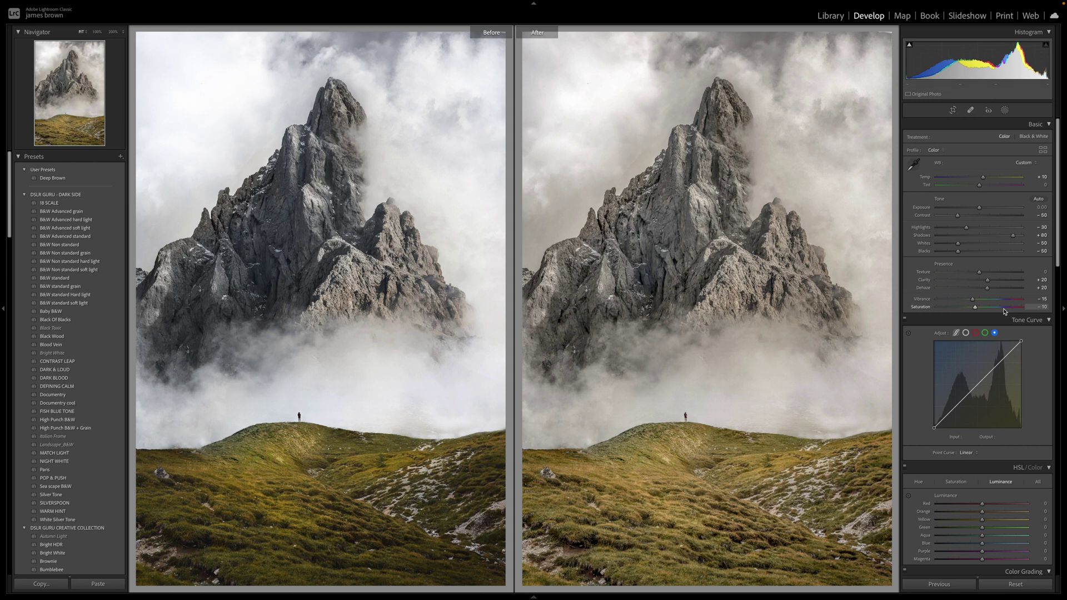
{"action": "key", "text": "y"}
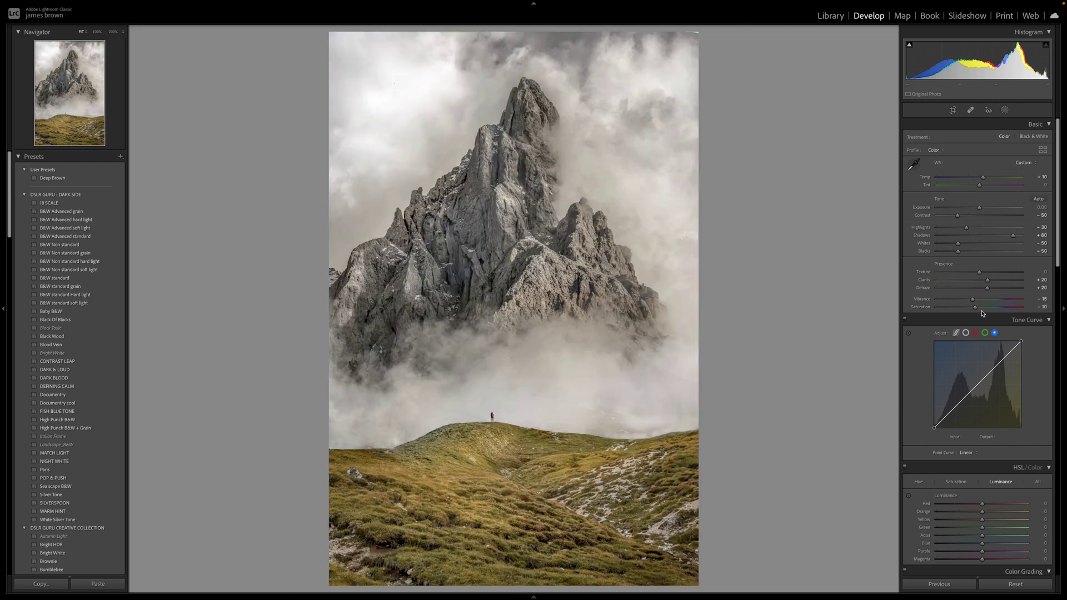
- Add two points to the RGB point curve, pulling the shadow point to input 65, output 47
{"action": "scroll", "coordinate": [1016, 433], "scroll_direction": "down", "scroll_amount": 3}
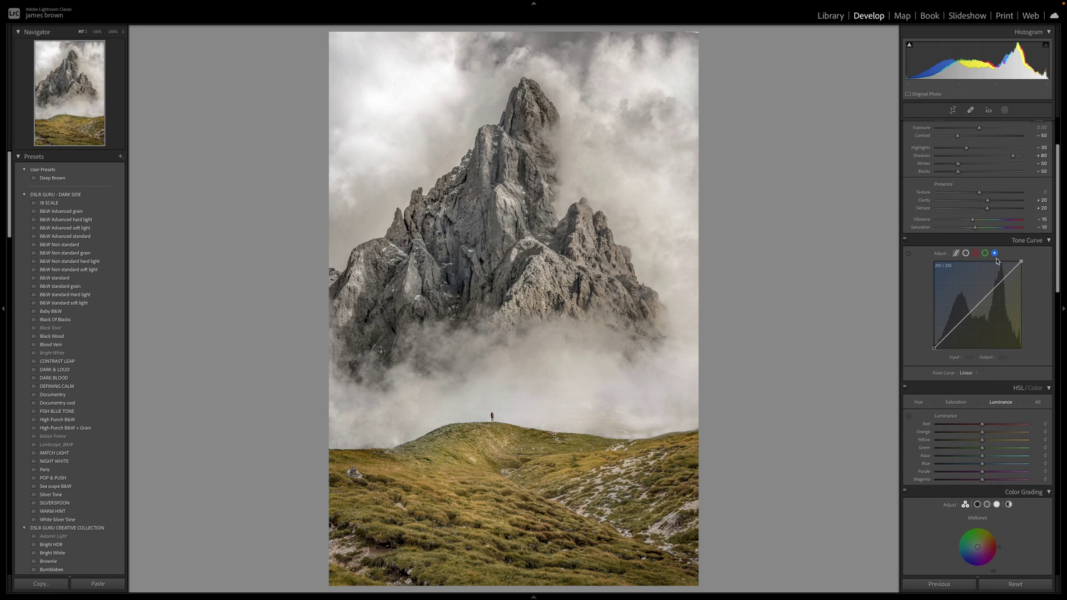
{"action": "left_click", "coordinate": [966, 254]}
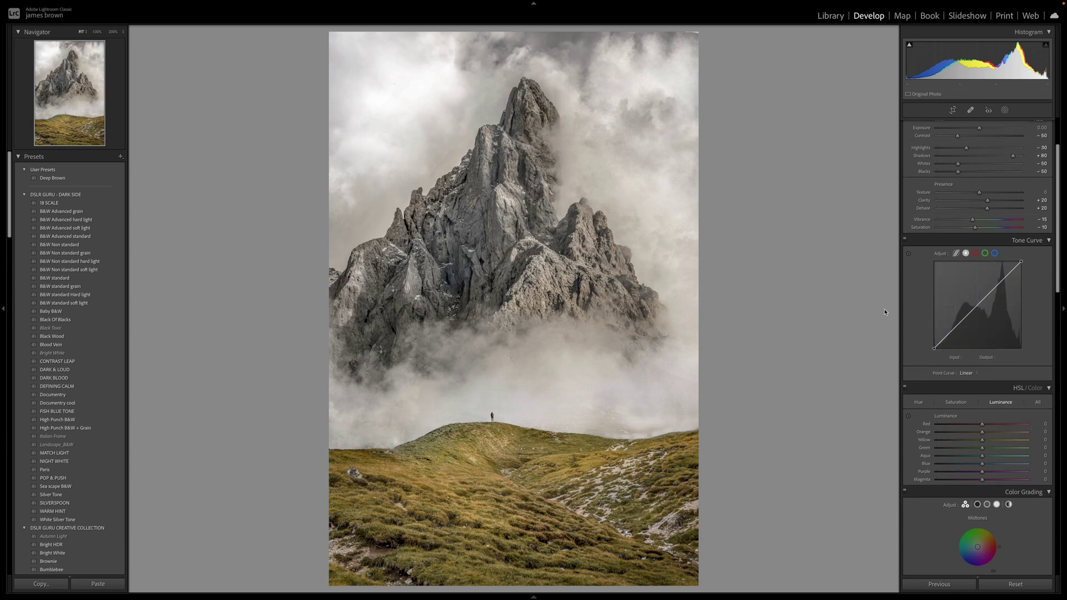
{"action": "left_click", "coordinate": [998, 284]}
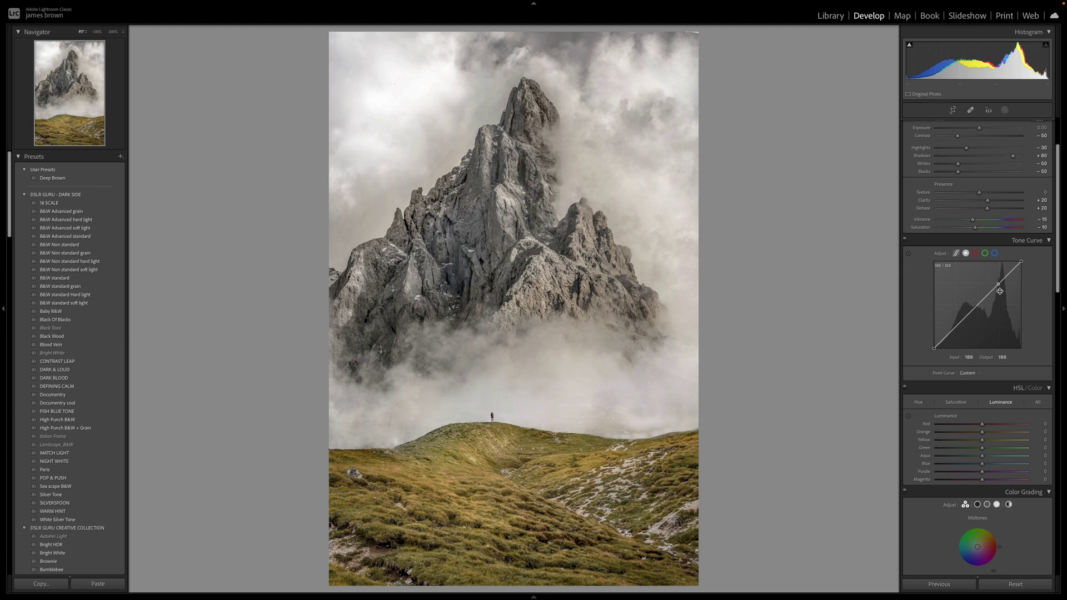
{"action": "left_click", "coordinate": [958, 328]}
{"action": "left_click_drag", "start_coordinate": [957, 328], "coordinate": [955, 335]}
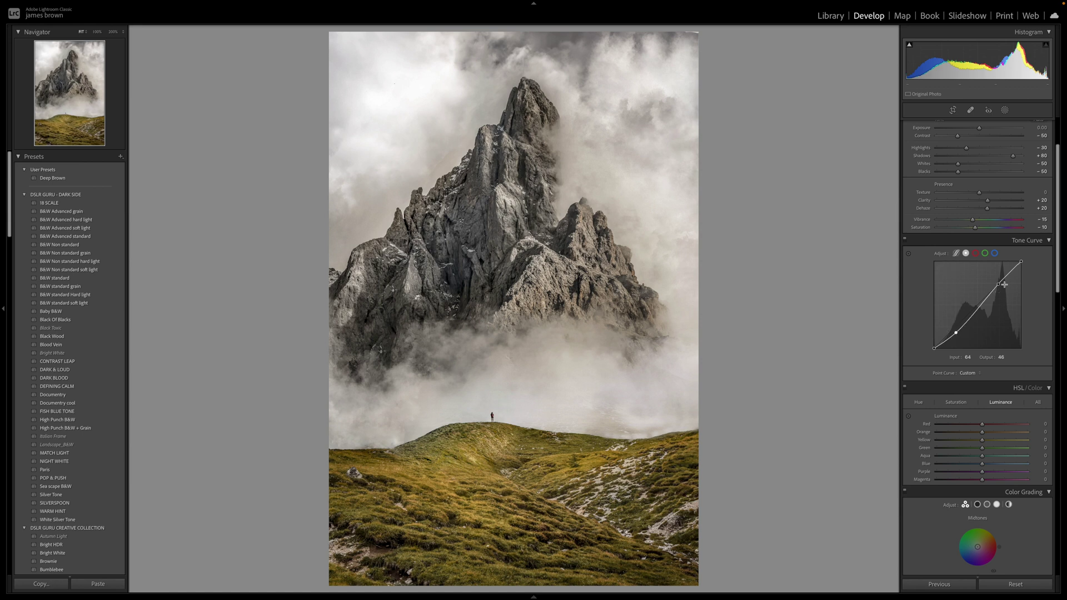
{"action": "left_click_drag", "start_coordinate": [955, 333], "coordinate": [957, 335]}
- Review the red, green and blue curves, then copy the RGB curve's channel settings
{"action": "left_click", "coordinate": [976, 254]}
{"action": "left_click", "coordinate": [984, 253]}
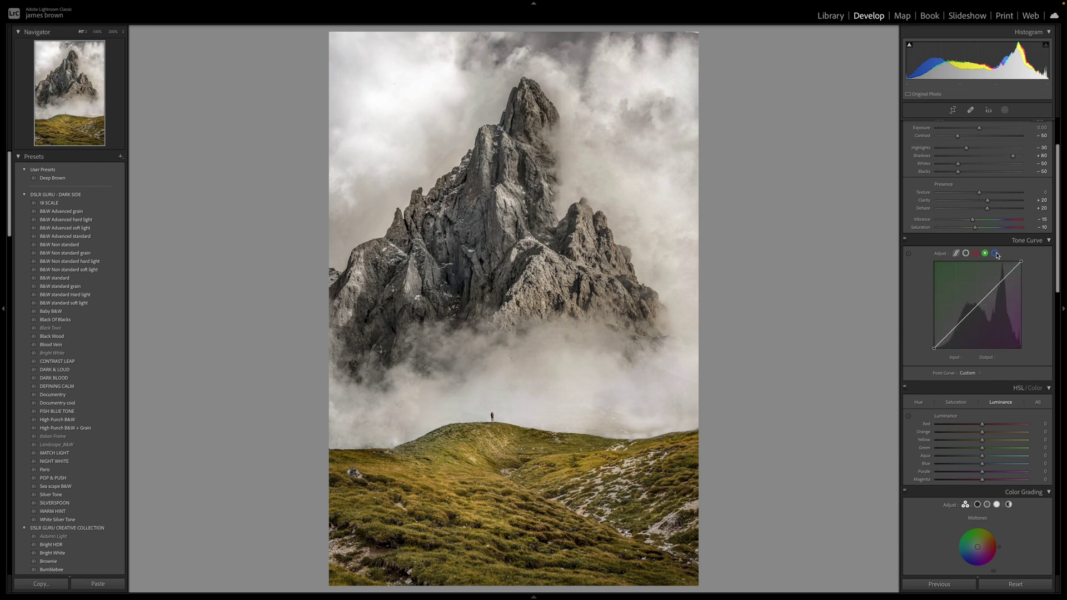
{"action": "left_click", "coordinate": [995, 254]}
{"action": "left_click", "coordinate": [966, 254]}
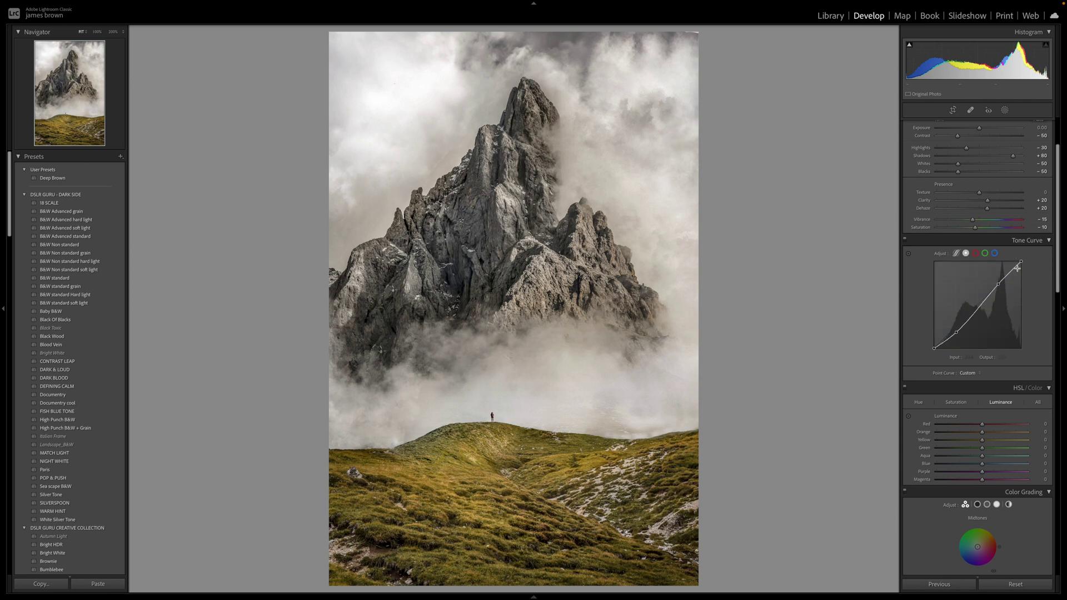
{"action": "right_click", "coordinate": [978, 275]}
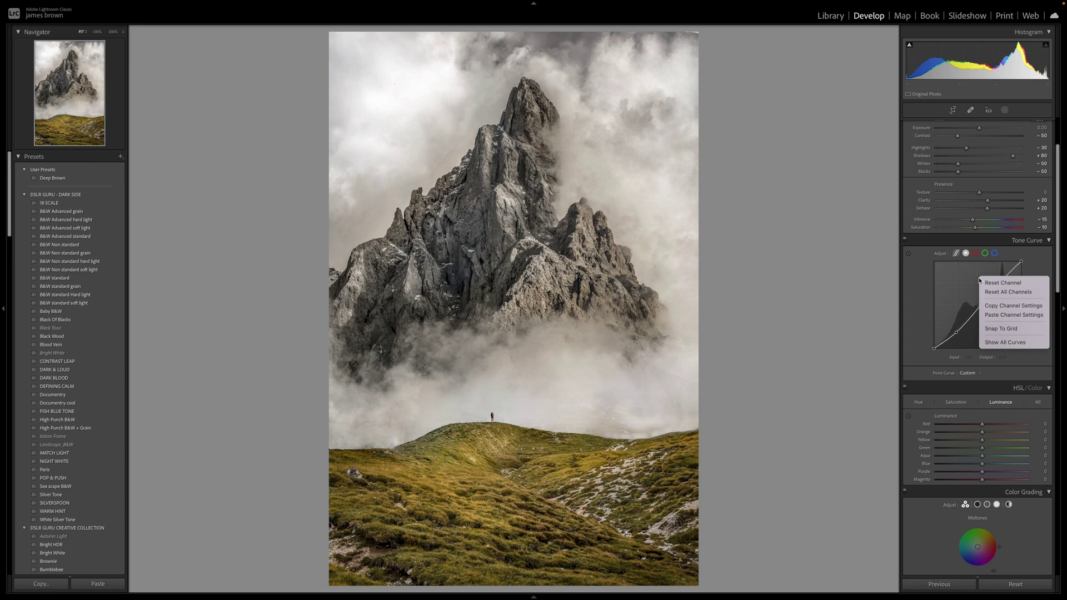
{"action": "left_click", "coordinate": [1022, 306]}
- Paste the RGB curve settings into the Red, Green and Blue channel curves
{"action": "left_click", "coordinate": [975, 253]}
{"action": "right_click", "coordinate": [965, 284]}
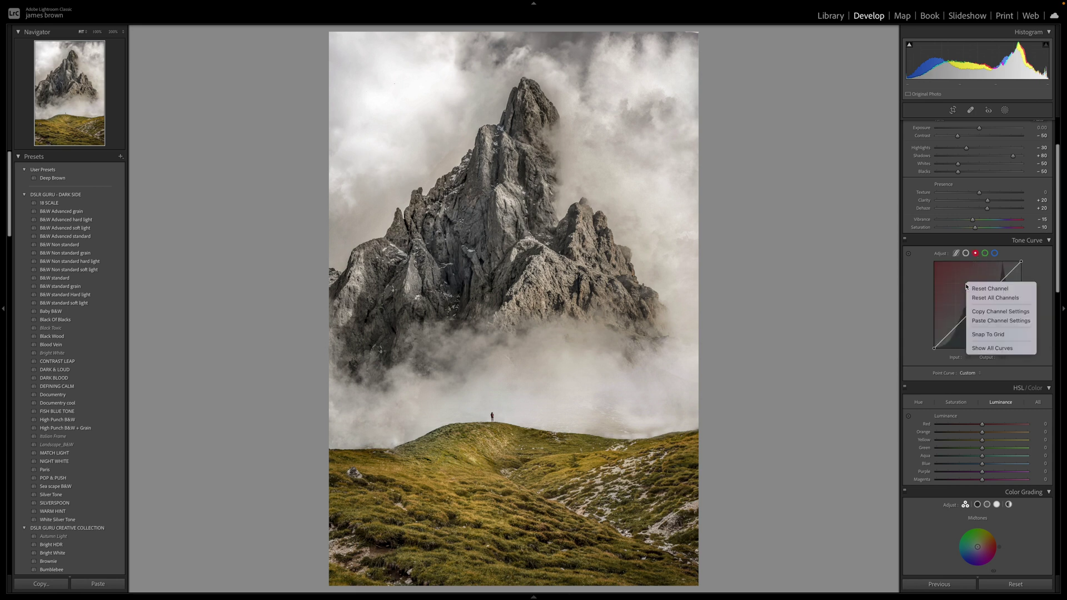
{"action": "left_click", "coordinate": [1000, 320]}
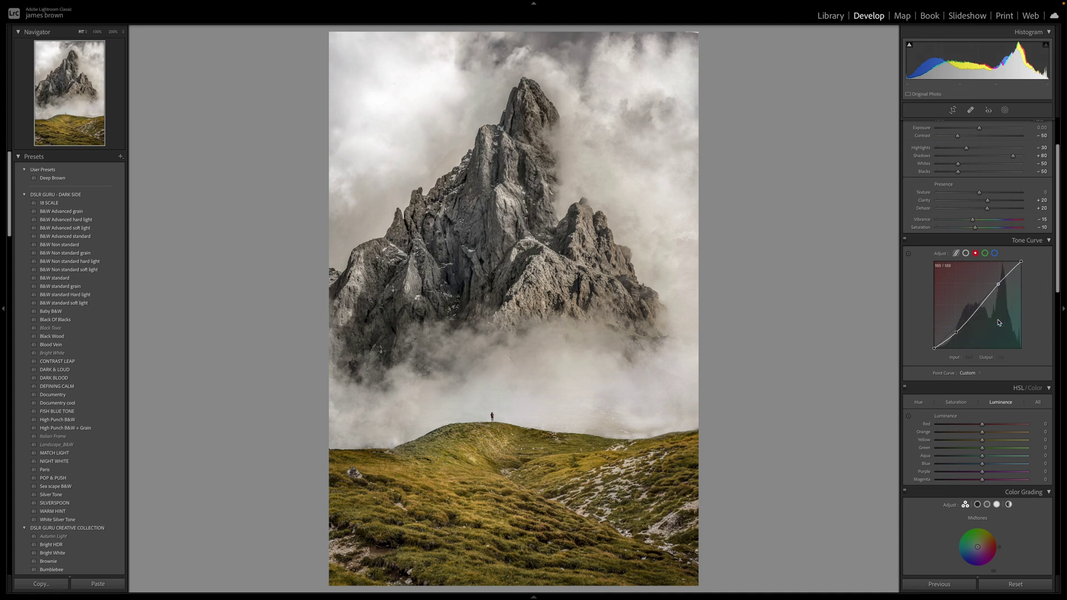
{"action": "left_click", "coordinate": [985, 254]}
{"action": "right_click", "coordinate": [964, 284]}
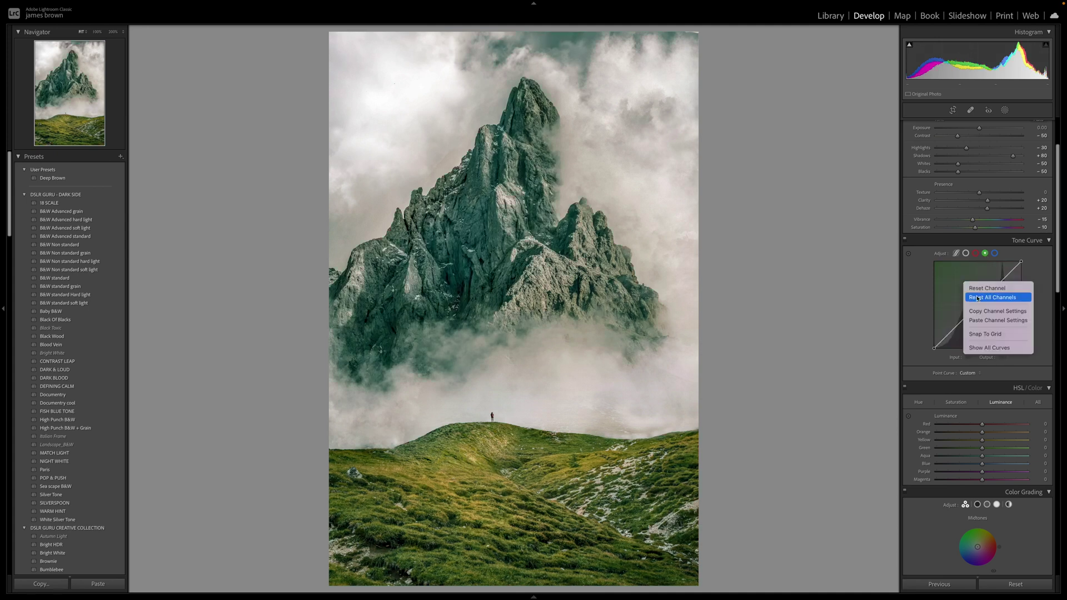
{"action": "left_click", "coordinate": [987, 320]}
{"action": "left_click", "coordinate": [994, 253]}
{"action": "right_click", "coordinate": [980, 275]}
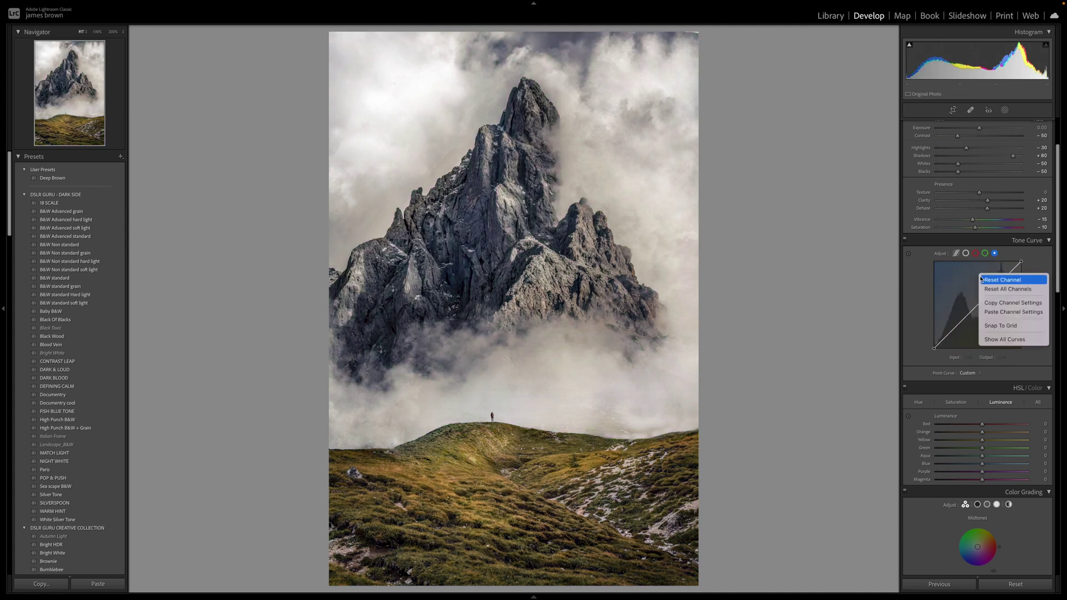
{"action": "left_click", "coordinate": [1003, 311]}
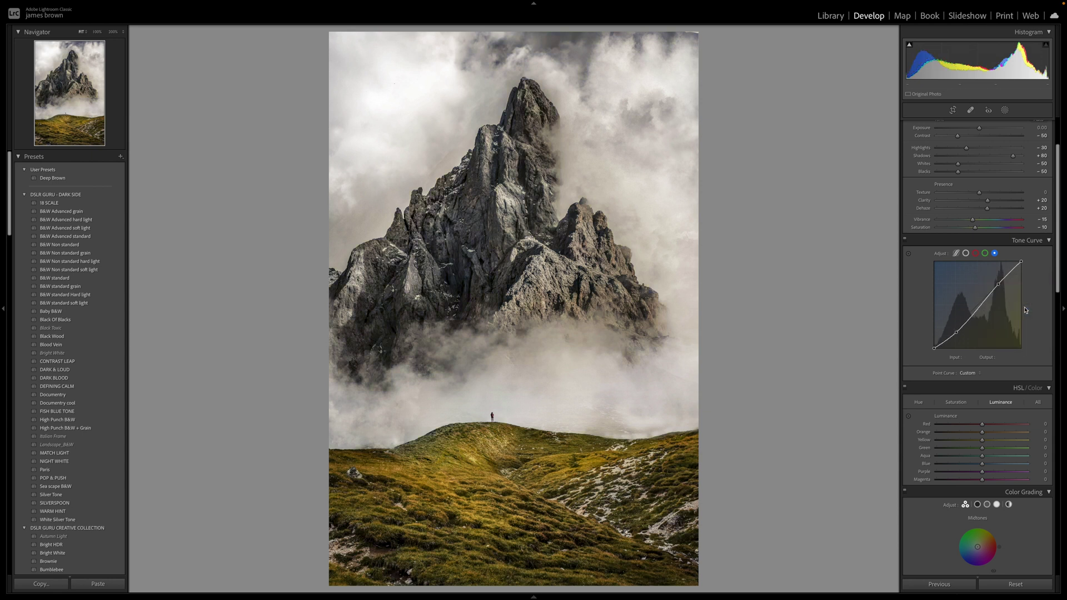
- Check each channel curve to confirm it matches the RGB curve
{"action": "left_click", "coordinate": [965, 254]}
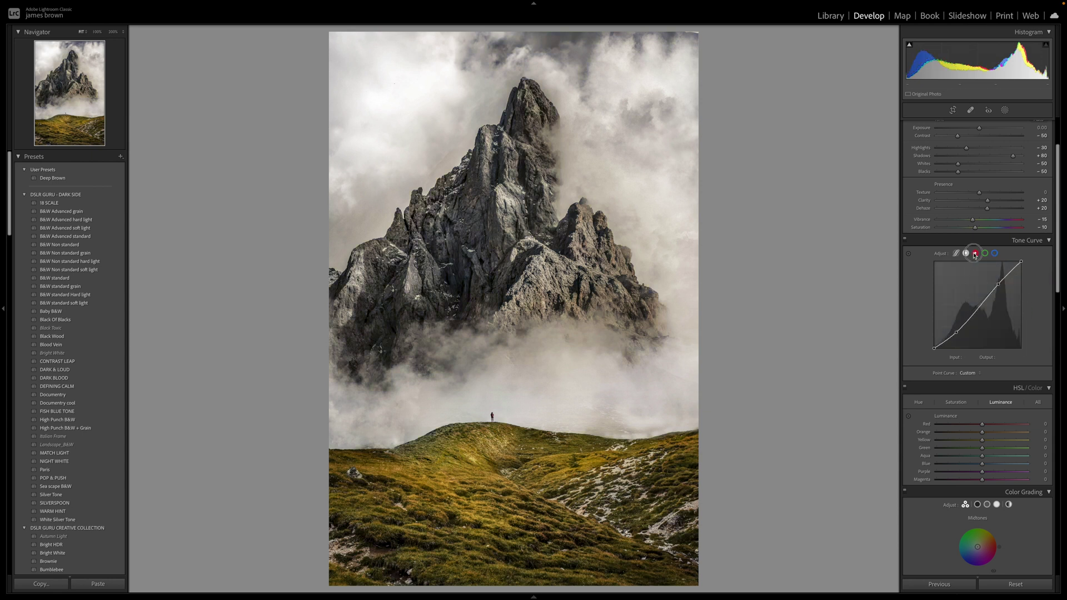
{"action": "left_click", "coordinate": [975, 254]}
{"action": "left_click", "coordinate": [984, 253]}
{"action": "left_click", "coordinate": [995, 254]}
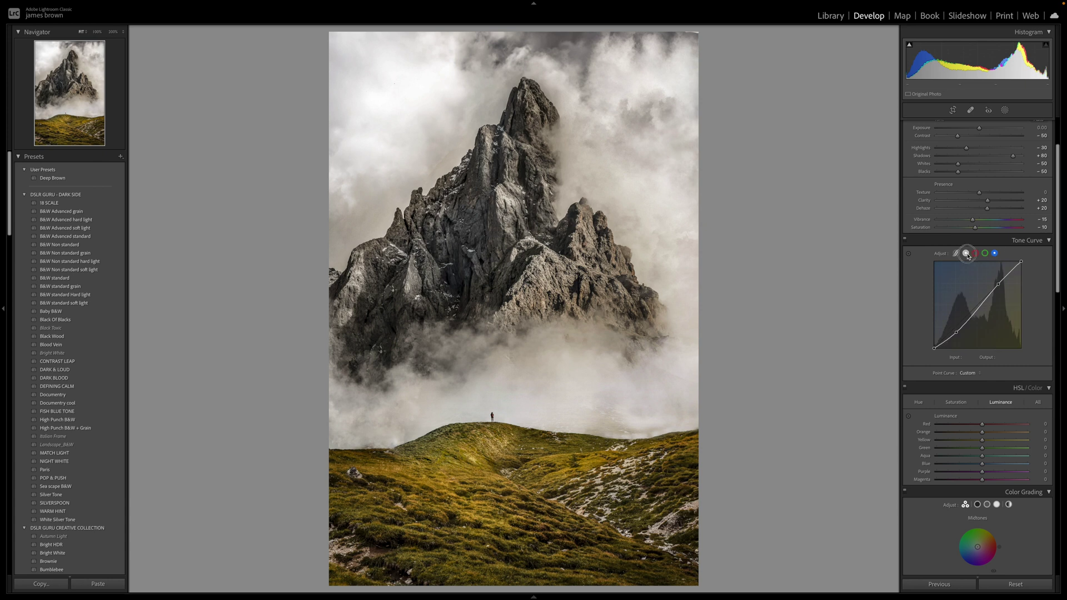
{"action": "left_click", "coordinate": [966, 254]}
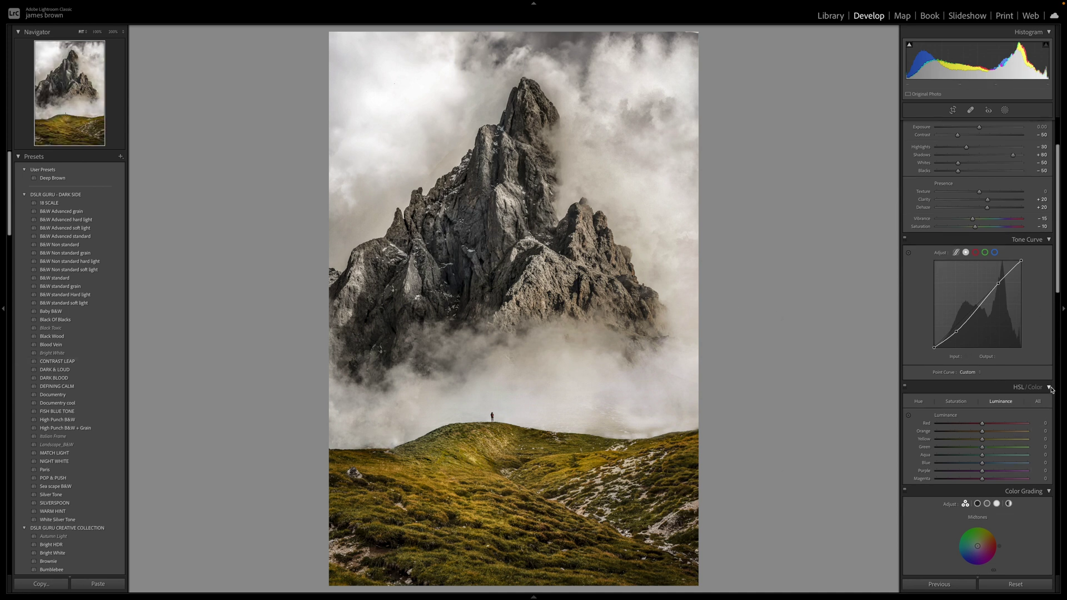
- In HSL/Color, show the Hue adjustments and lower the Red hue to −10
{"action": "scroll", "coordinate": [1042, 291], "scroll_direction": "down", "scroll_amount": 3}
{"action": "left_click", "coordinate": [918, 318]}
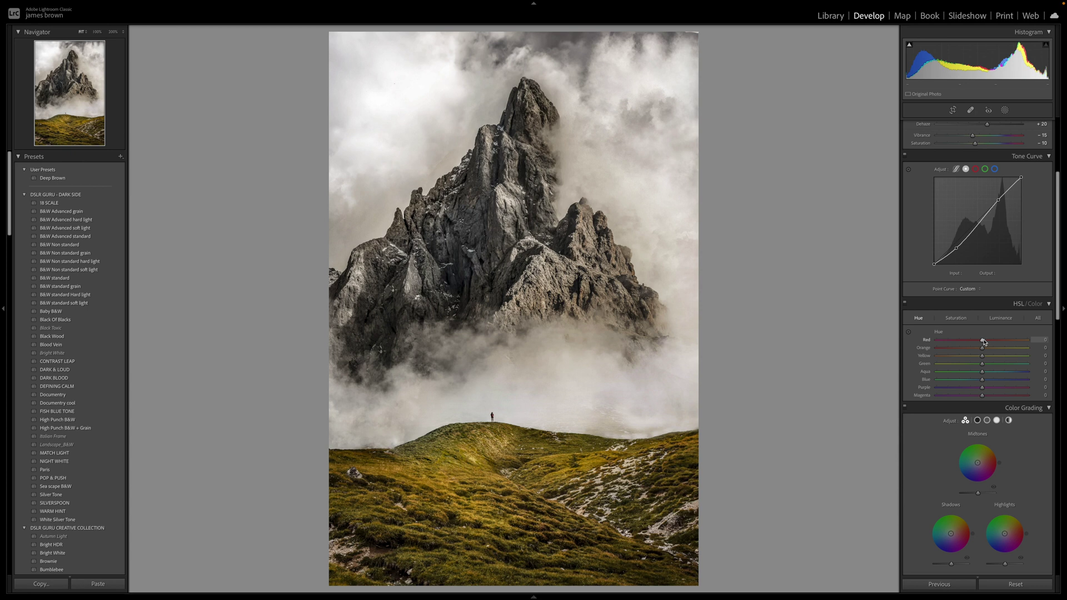
{"action": "left_click", "coordinate": [956, 318]}
{"action": "left_click", "coordinate": [1009, 319]}
{"action": "left_click", "coordinate": [956, 318]}
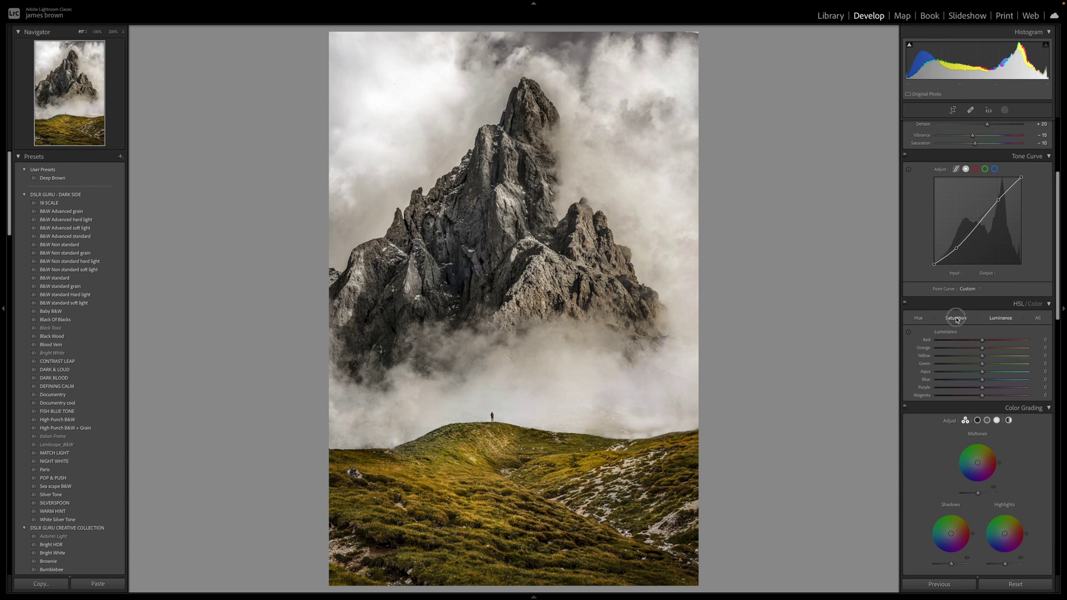
{"action": "left_click", "coordinate": [919, 318]}
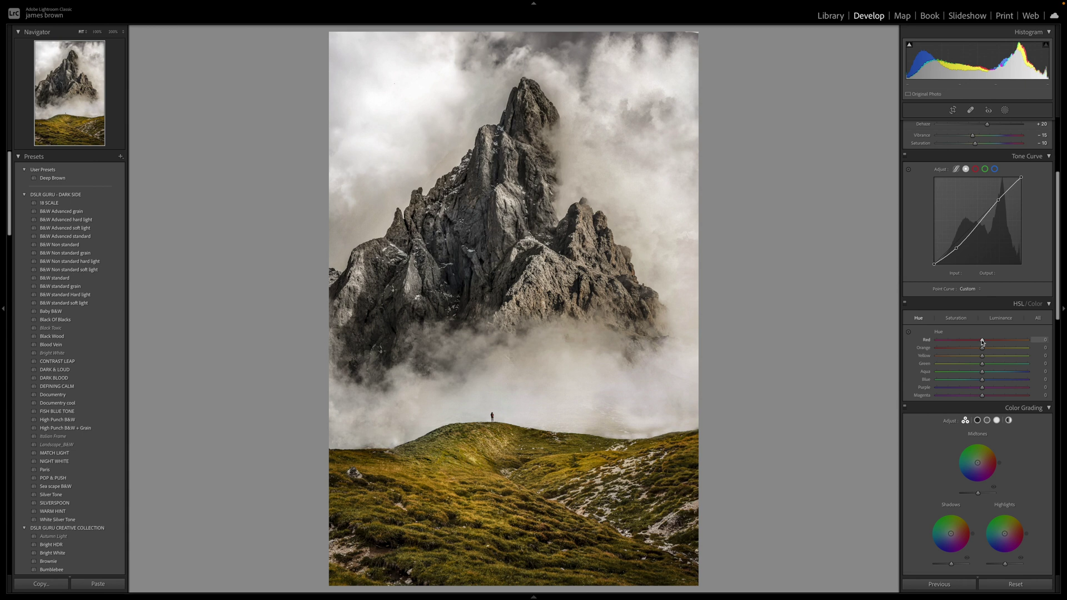
{"action": "left_click_drag", "start_coordinate": [981, 341], "coordinate": [1009, 365]}
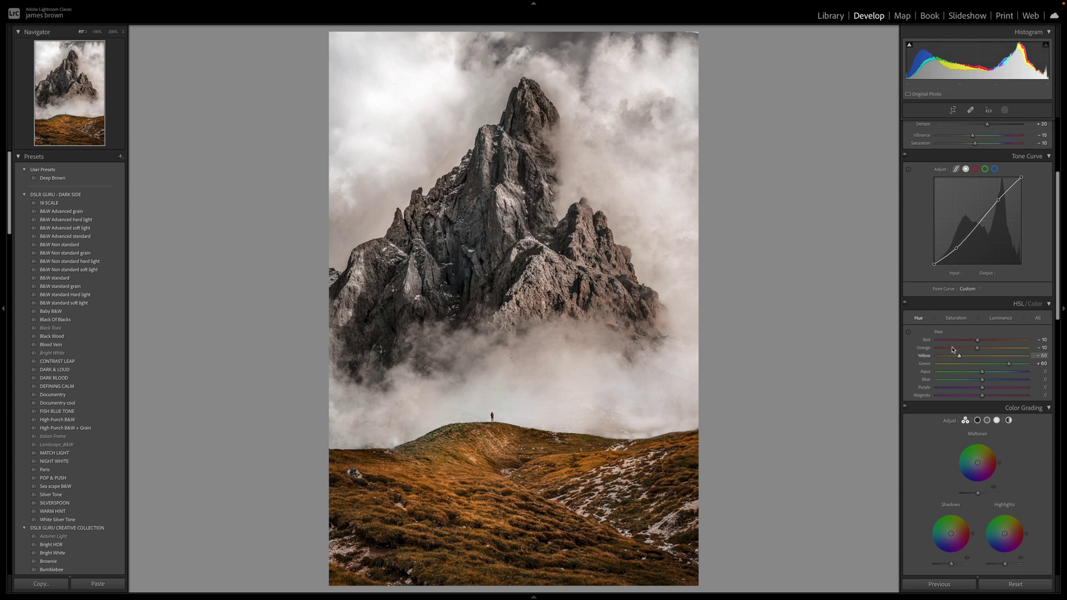
- Set HSL saturation: Red −10, Orange +10, Yellow −50, Green −70, Aqua through Magenta −100
{"action": "left_click", "coordinate": [951, 321]}
{"action": "left_click_drag", "start_coordinate": [982, 340], "coordinate": [958, 359]}
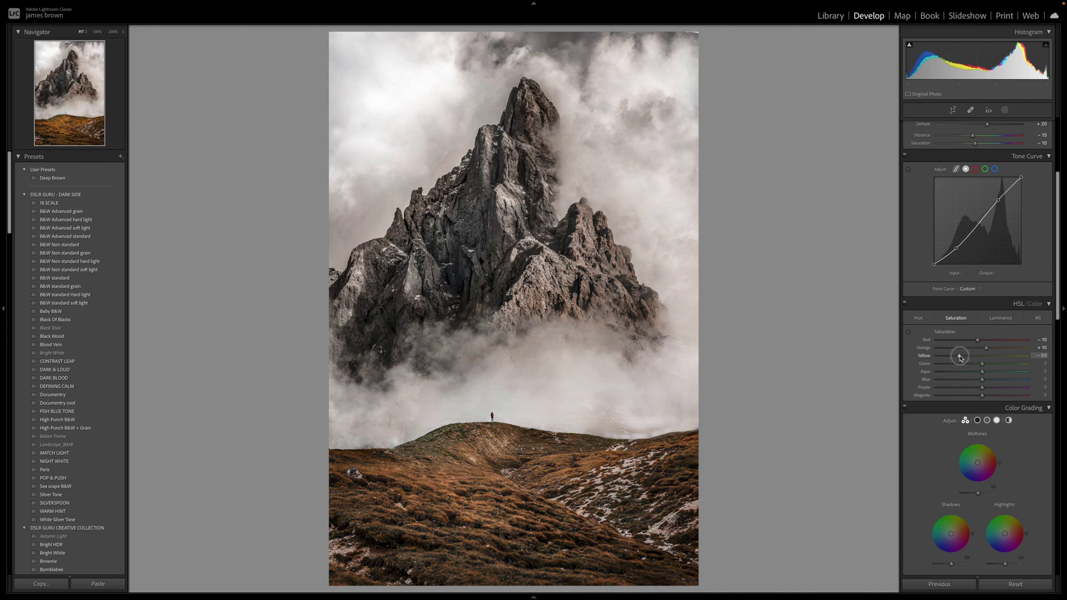
{"action": "mouse_move", "coordinate": [959, 357]}
{"action": "left_mouse_down"}
{"action": "mouse_move", "coordinate": [983, 366]}
{"action": "mouse_move", "coordinate": [951, 366]}
{"action": "left_mouse_up"}
{"action": "left_click_drag", "start_coordinate": [982, 373], "coordinate": [887, 382]}
{"action": "left_click_drag", "start_coordinate": [982, 380], "coordinate": [892, 389]}
{"action": "left_click_drag", "start_coordinate": [981, 387], "coordinate": [891, 406]}
{"action": "left_click_drag", "start_coordinate": [982, 395], "coordinate": [844, 409]}
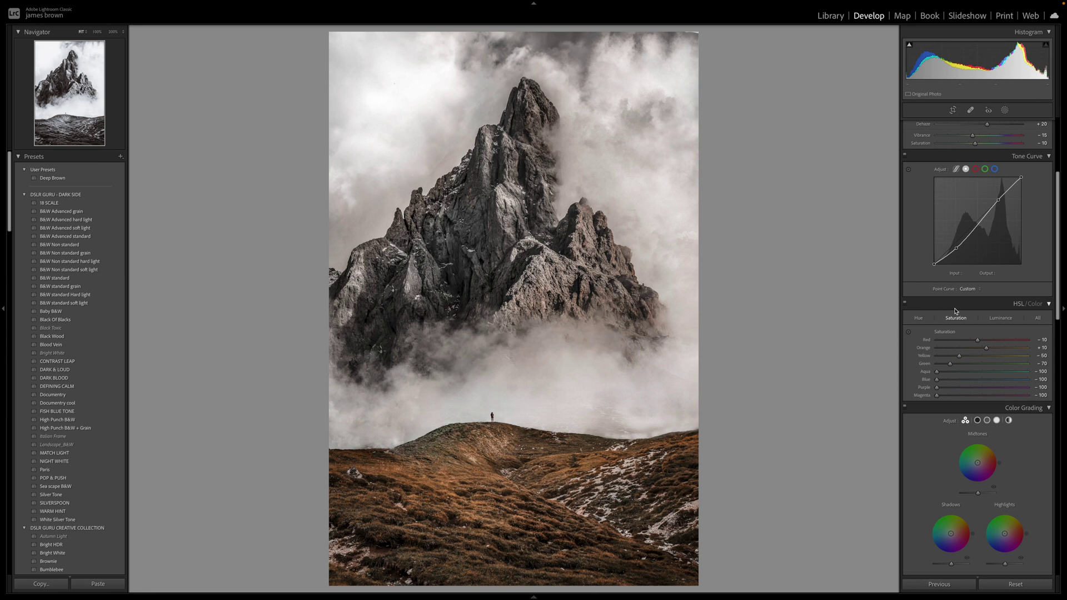
{"action": "left_click_drag", "start_coordinate": [939, 373], "coordinate": [911, 374]}
- Set HSL luminance: Red +30, Orange +30, Yellow +20 and Green −70
{"action": "left_click", "coordinate": [1005, 320]}
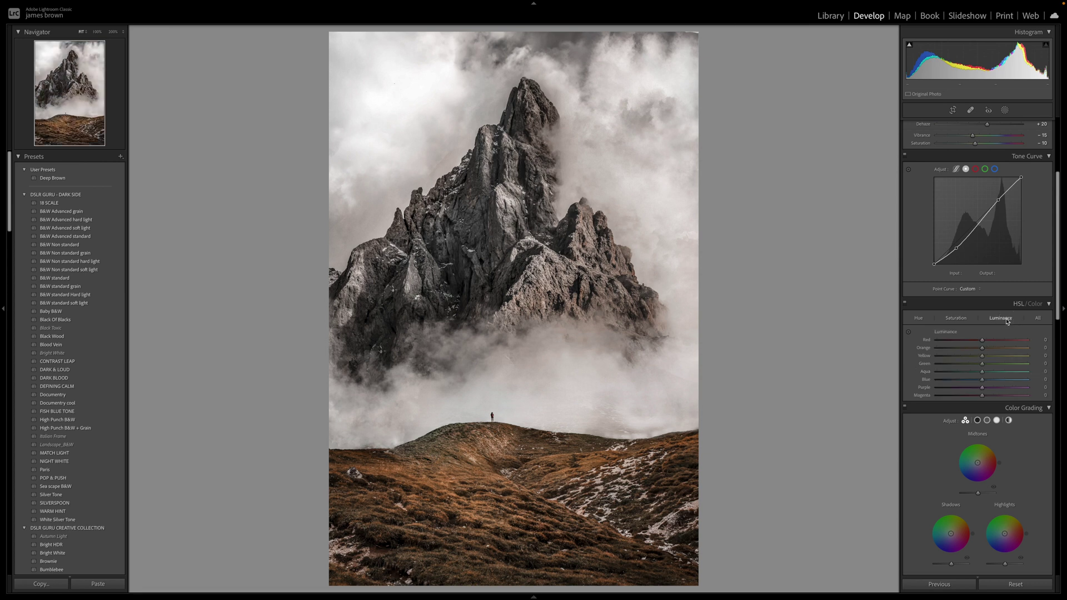
{"action": "left_click", "coordinate": [953, 318]}
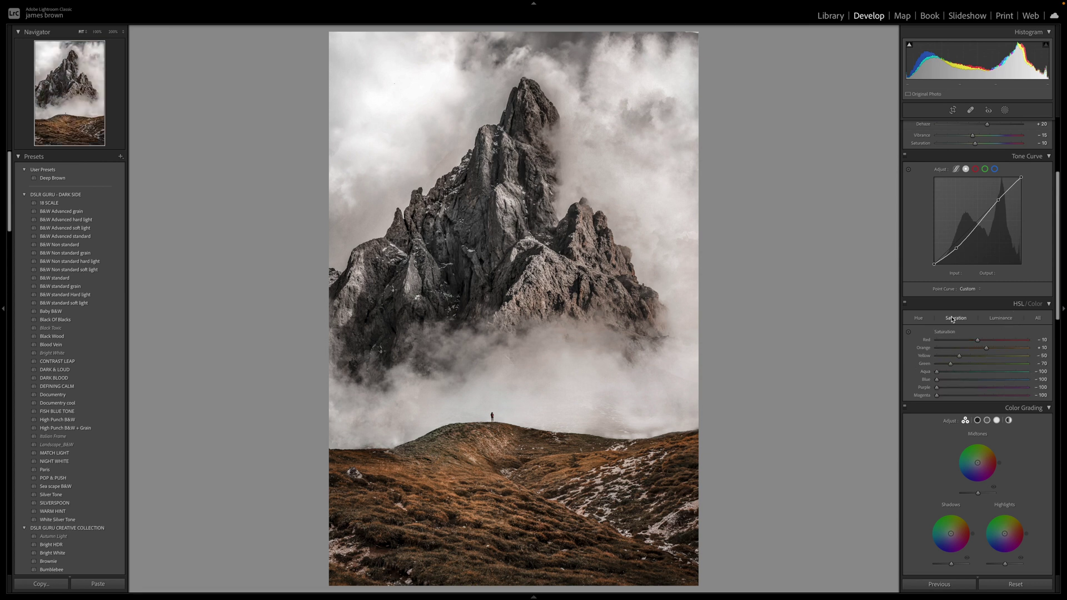
{"action": "left_click", "coordinate": [1000, 318]}
{"action": "left_click_drag", "start_coordinate": [983, 340], "coordinate": [996, 340]}
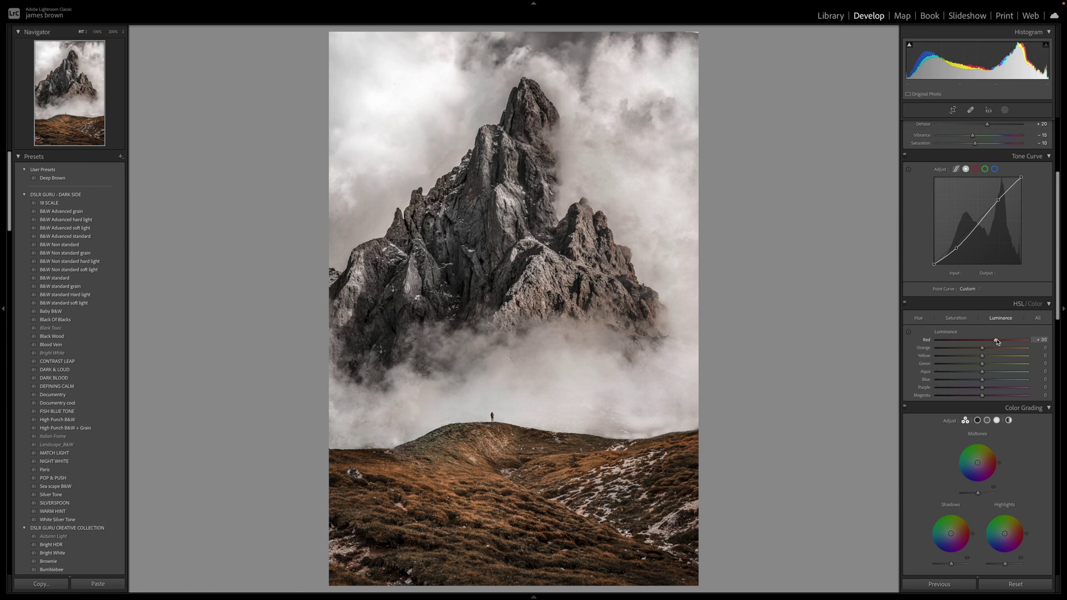
{"action": "left_click_drag", "start_coordinate": [982, 347], "coordinate": [991, 357]}
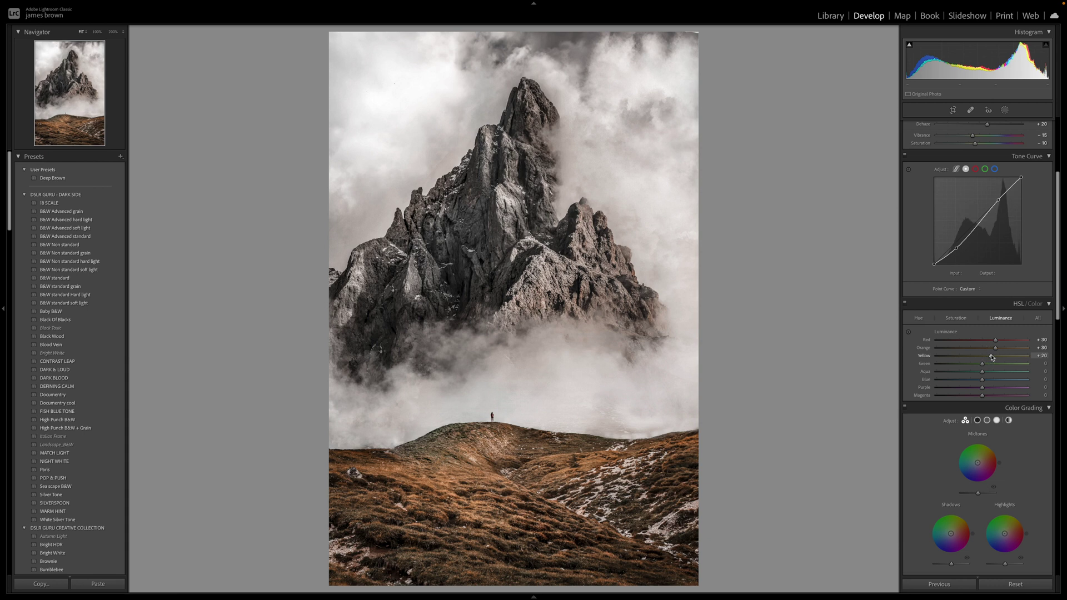
{"action": "left_click_drag", "start_coordinate": [982, 364], "coordinate": [925, 395]}
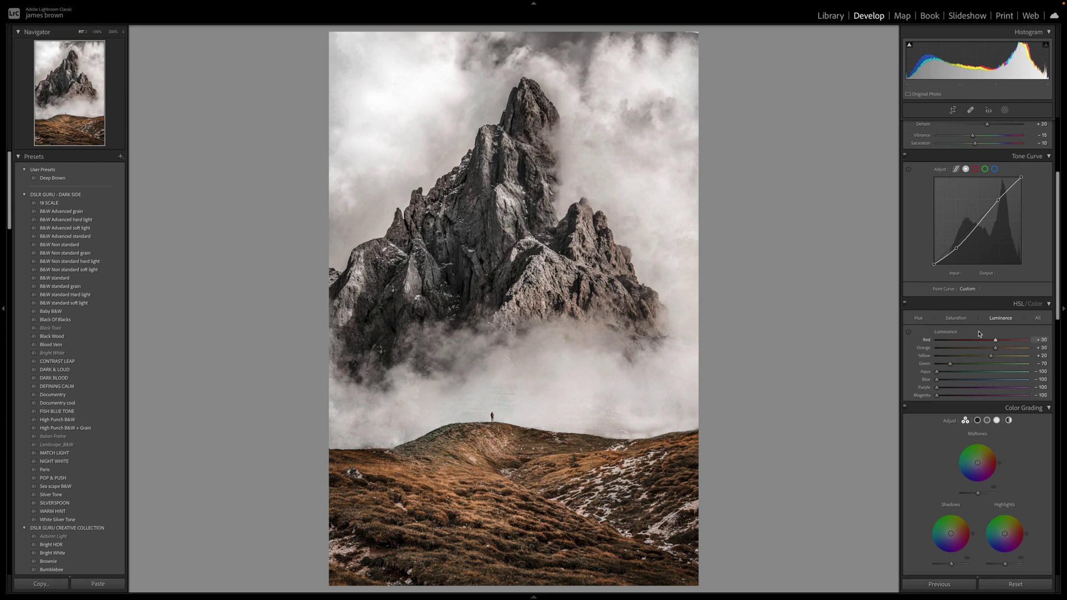
{"action": "left_click", "coordinate": [955, 318]}
{"action": "left_click", "coordinate": [1000, 317]}
{"action": "left_click", "coordinate": [955, 317]}
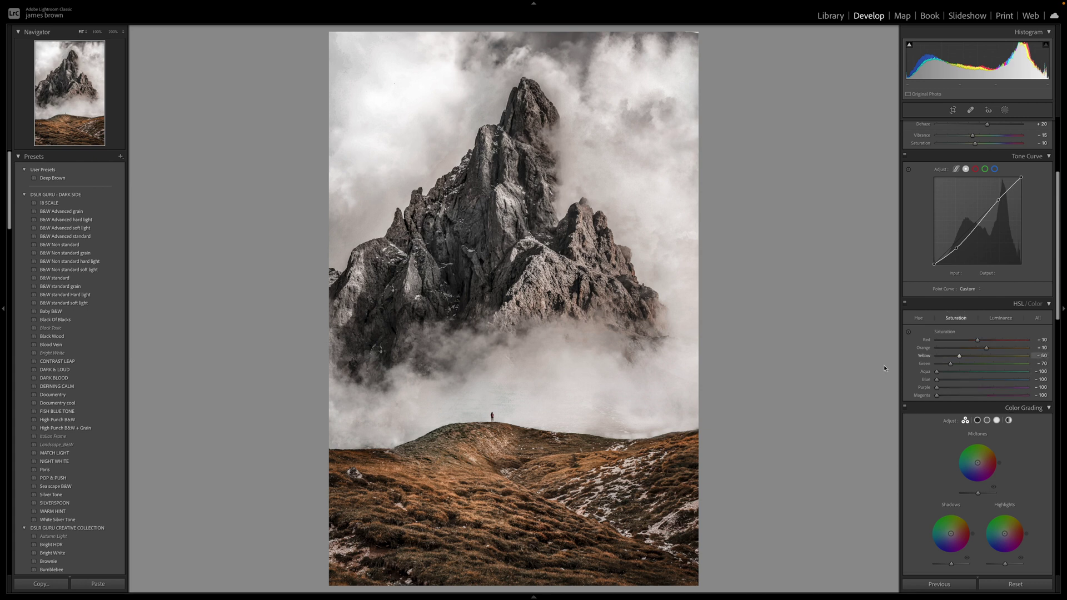
{"action": "left_click", "coordinate": [1006, 320]}
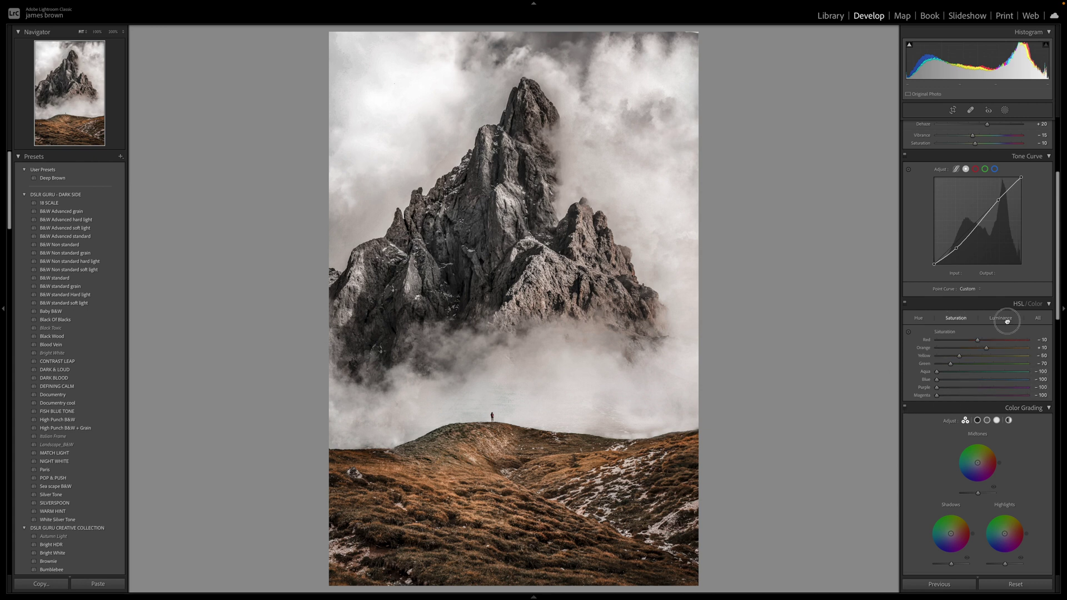
{"action": "left_click", "coordinate": [964, 320]}
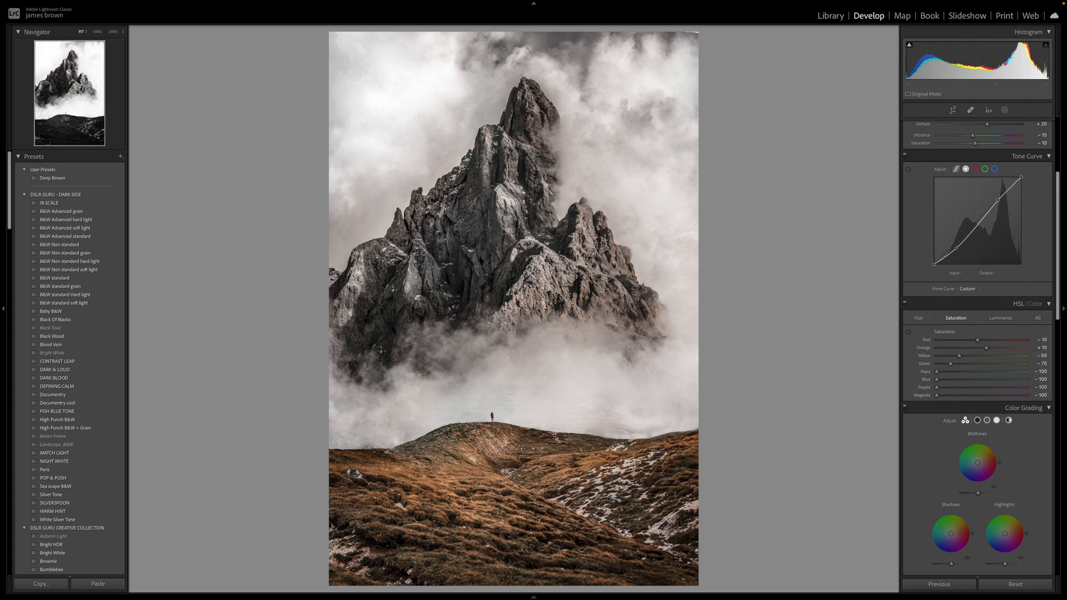
- In Detail, set color noise reduction to 25 with Smoothness 15
{"action": "scroll", "coordinate": [1018, 414], "scroll_direction": "down", "scroll_amount": 10}
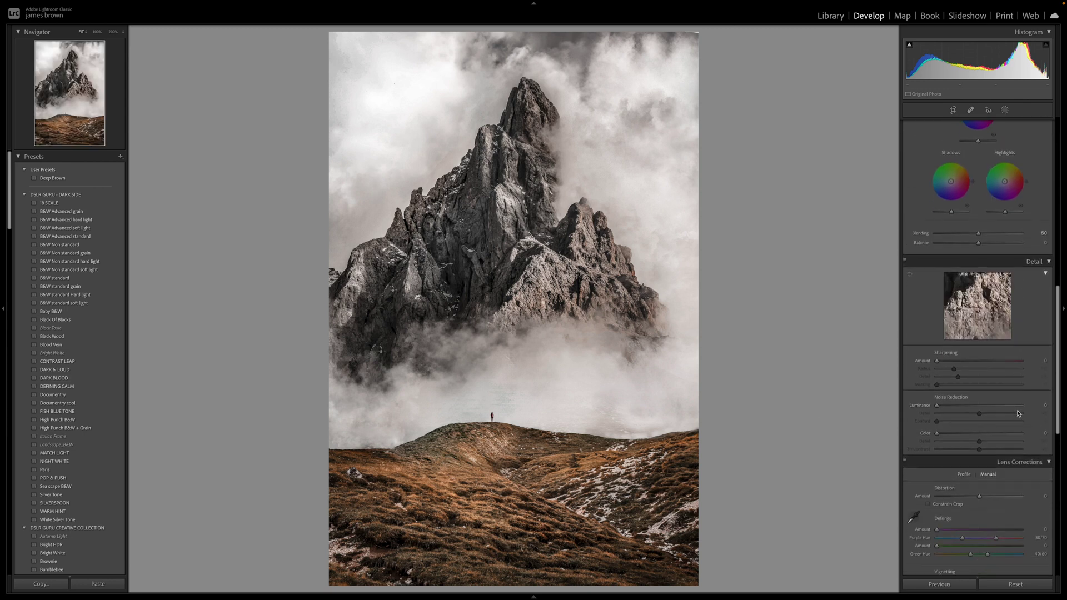
{"action": "scroll", "coordinate": [1018, 413], "scroll_direction": "down", "scroll_amount": 2}
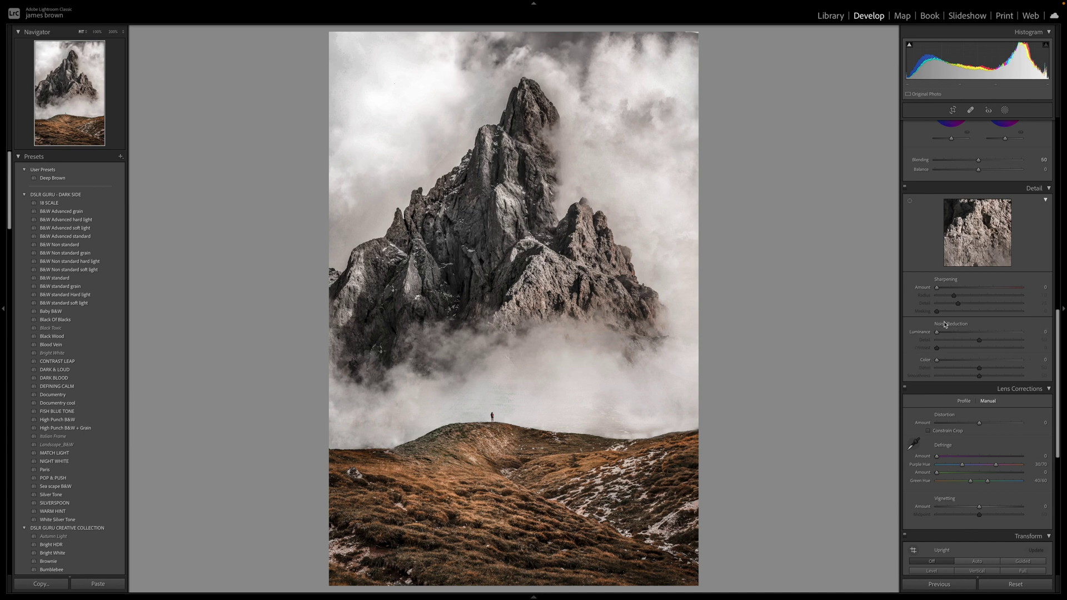
{"action": "left_click_drag", "start_coordinate": [936, 360], "coordinate": [951, 335]}
{"action": "left_click_drag", "start_coordinate": [979, 375], "coordinate": [948, 379]}
- Sharpen with Amount 15 and Masking 89 to limit it to edges
{"action": "left_click_drag", "start_coordinate": [936, 288], "coordinate": [979, 305]}
{"action": "left_click", "coordinate": [938, 313]}
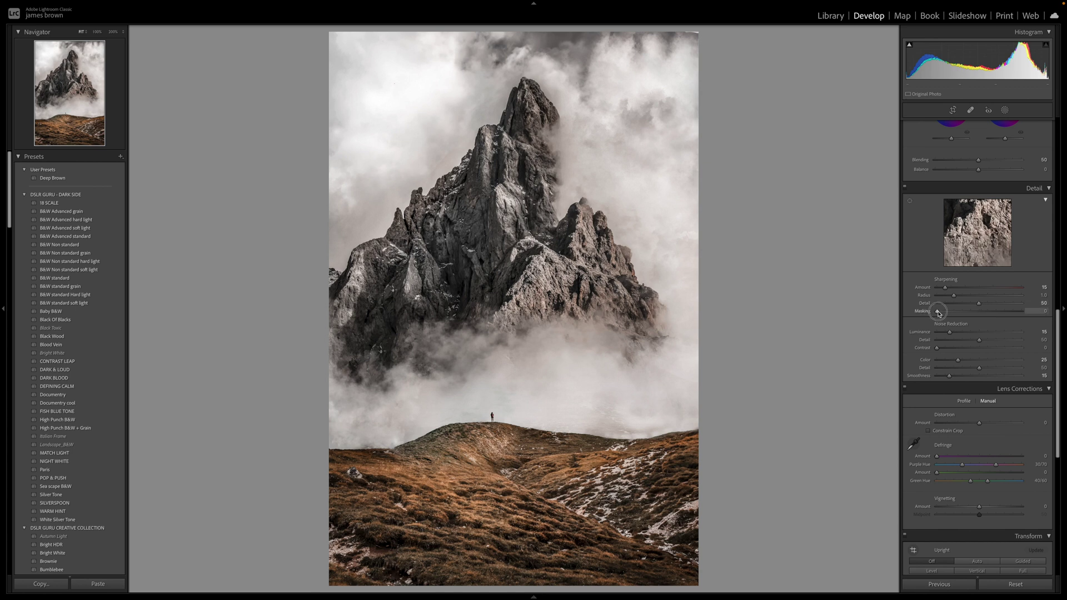
{"action": "left_click_drag", "start_coordinate": [938, 312], "coordinate": [1012, 314]}
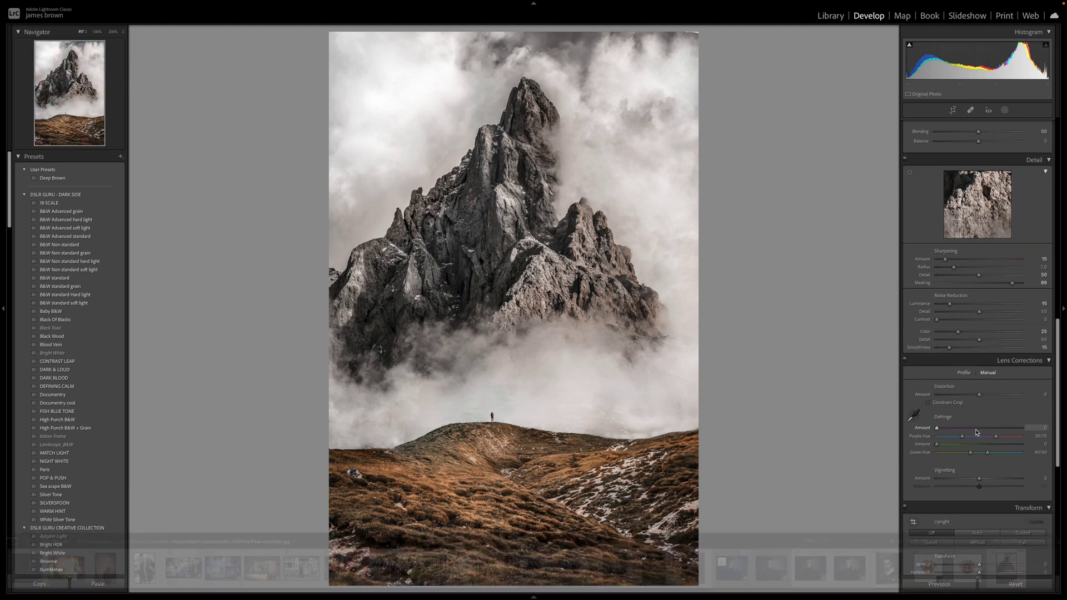
{"action": "scroll", "coordinate": [953, 363], "scroll_direction": "down", "scroll_amount": 5}
{"action": "scroll", "coordinate": [953, 363], "scroll_direction": "down", "scroll_amount": 1}
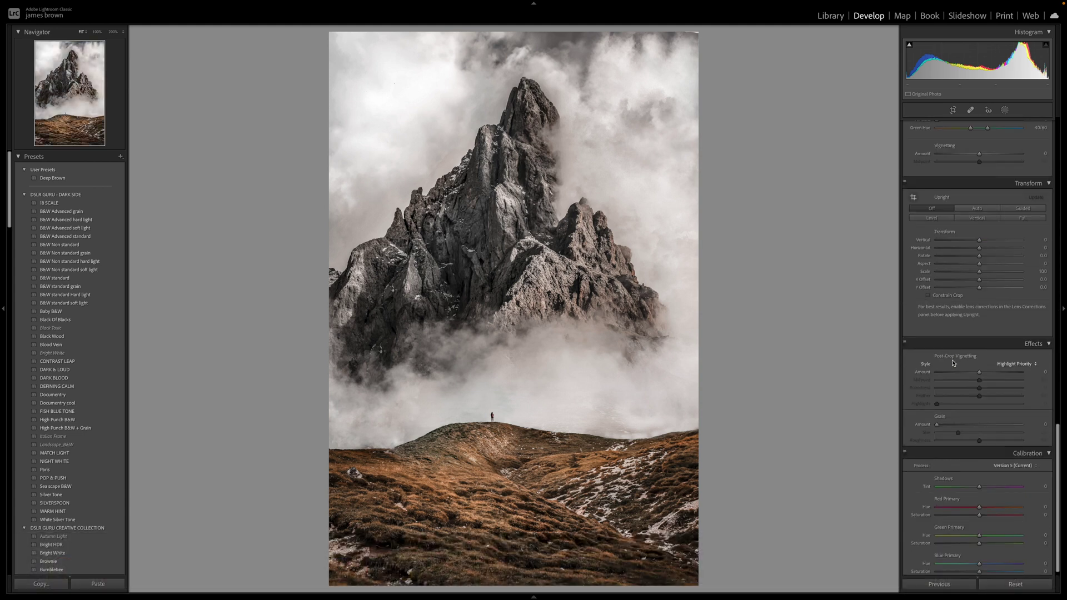
{"action": "scroll", "coordinate": [953, 363], "scroll_direction": "up", "scroll_amount": 15}
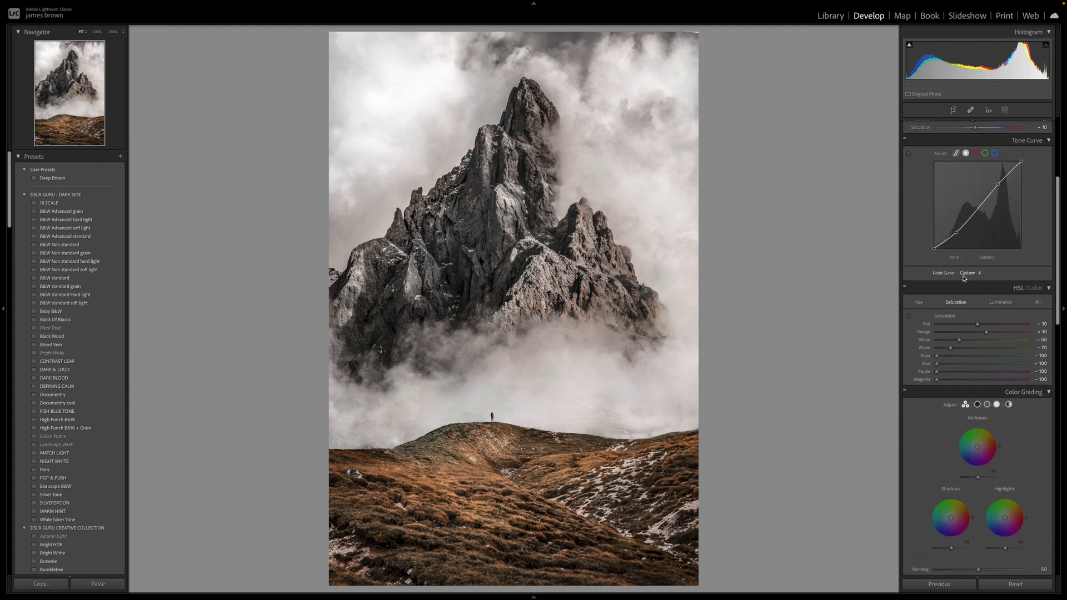
{"action": "left_click", "coordinate": [918, 302]}
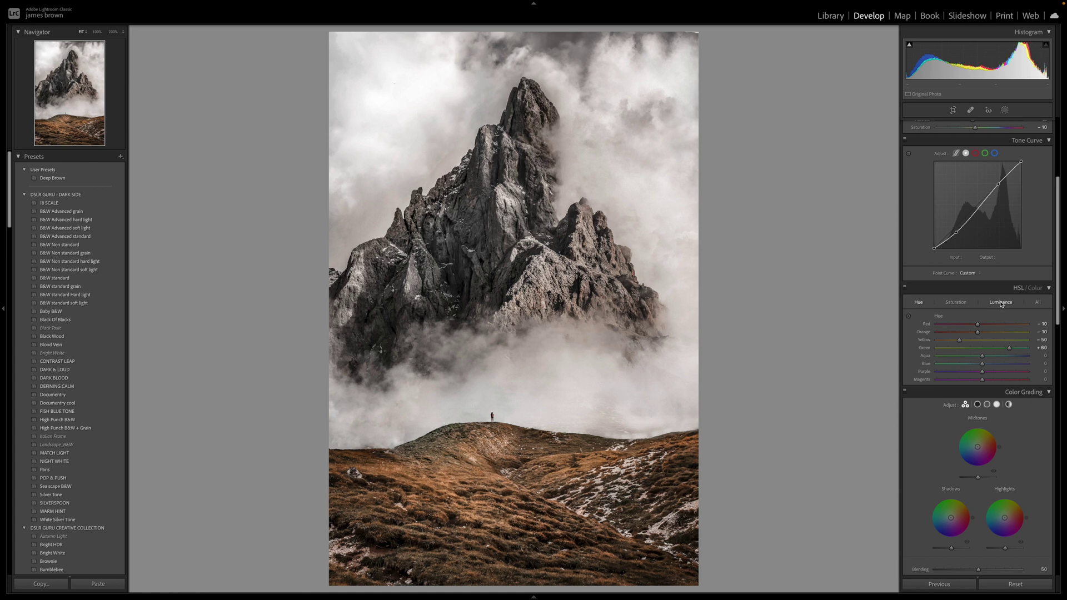
{"action": "scroll", "coordinate": [1003, 304], "scroll_direction": "up", "scroll_amount": 4}
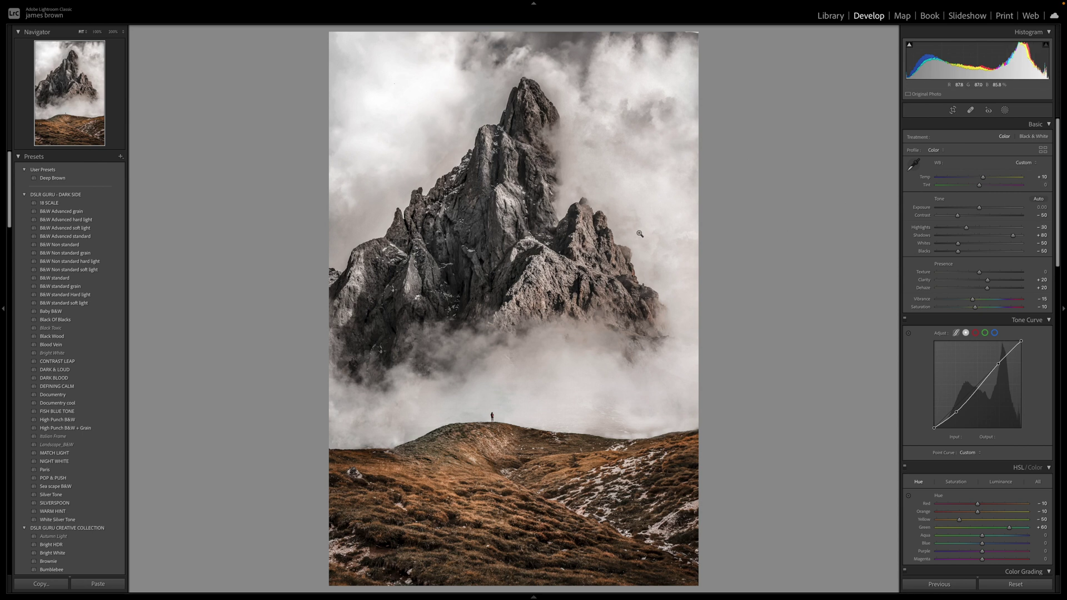
{"action": "key", "text": "y"}
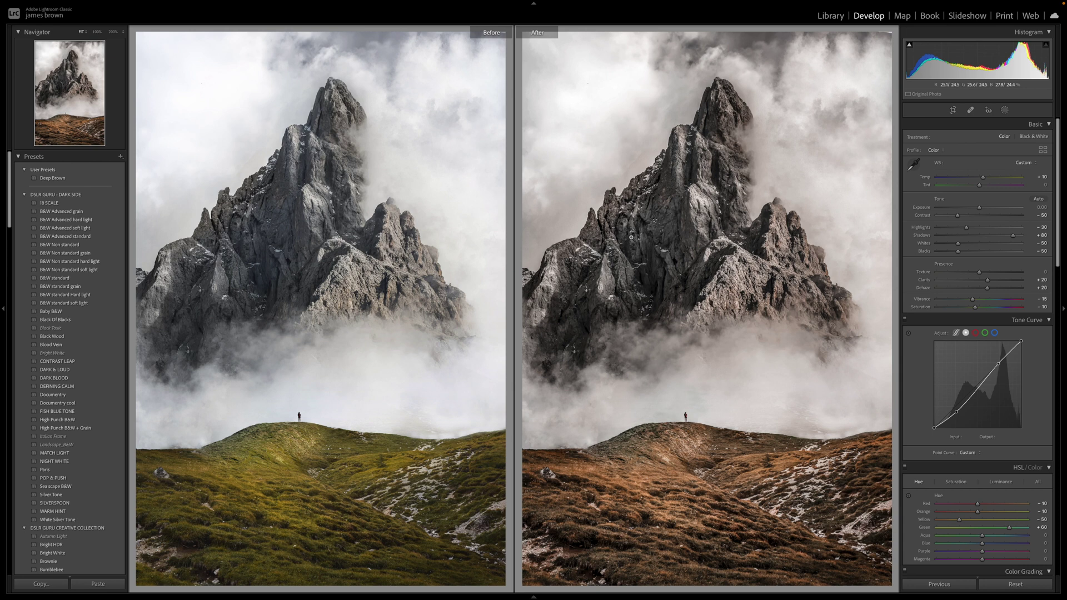
{"action": "key", "text": "y"}
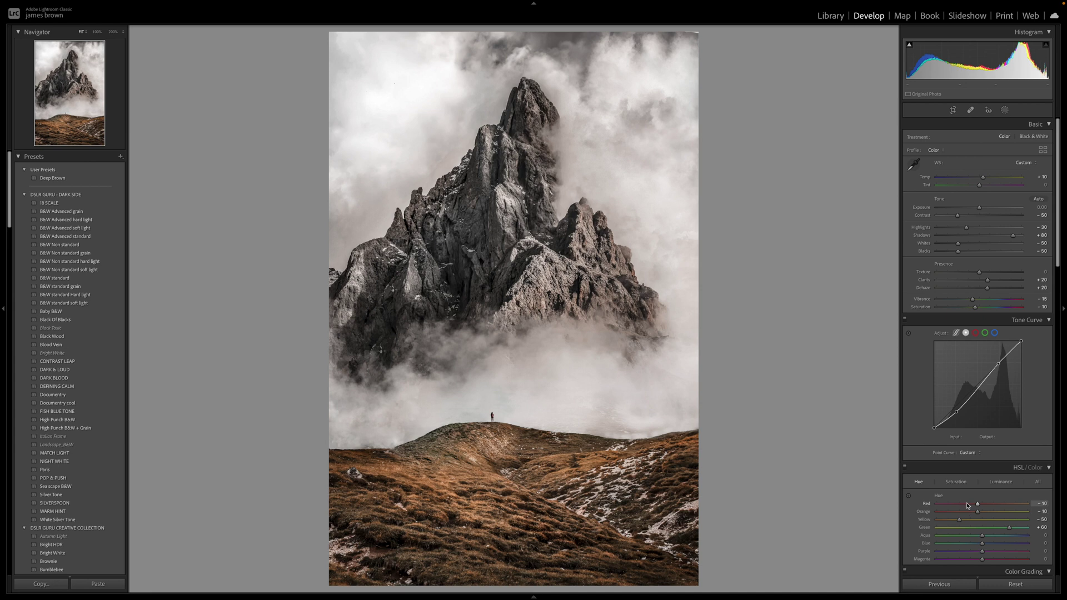
- Show the per-colour saturation adjustments and briefly compare the edit with the original
{"action": "scroll", "coordinate": [968, 506], "scroll_direction": "down", "scroll_amount": 3}
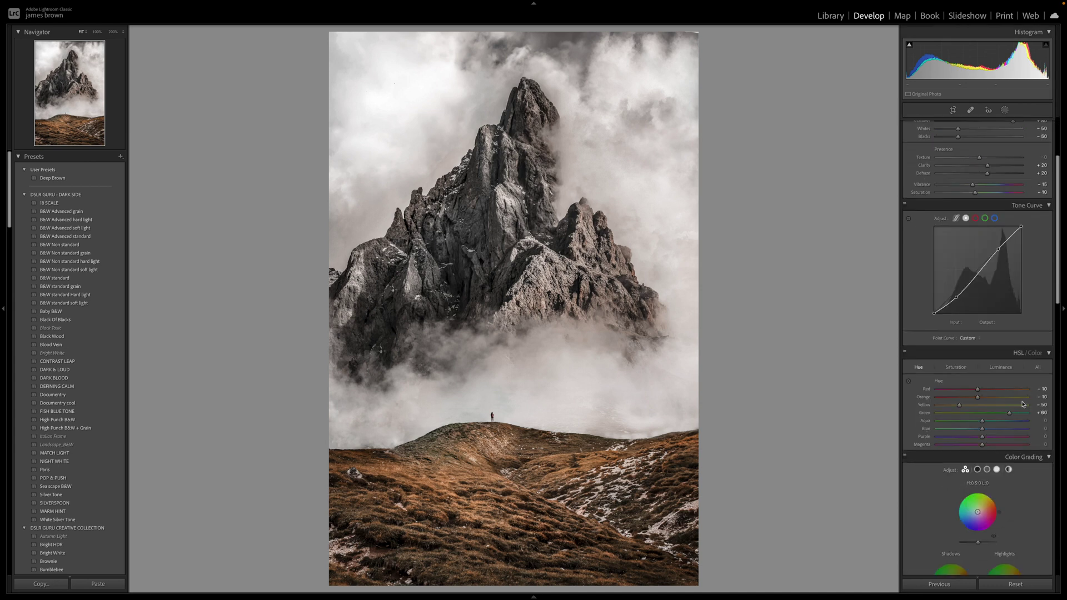
{"action": "left_click", "coordinate": [955, 368]}
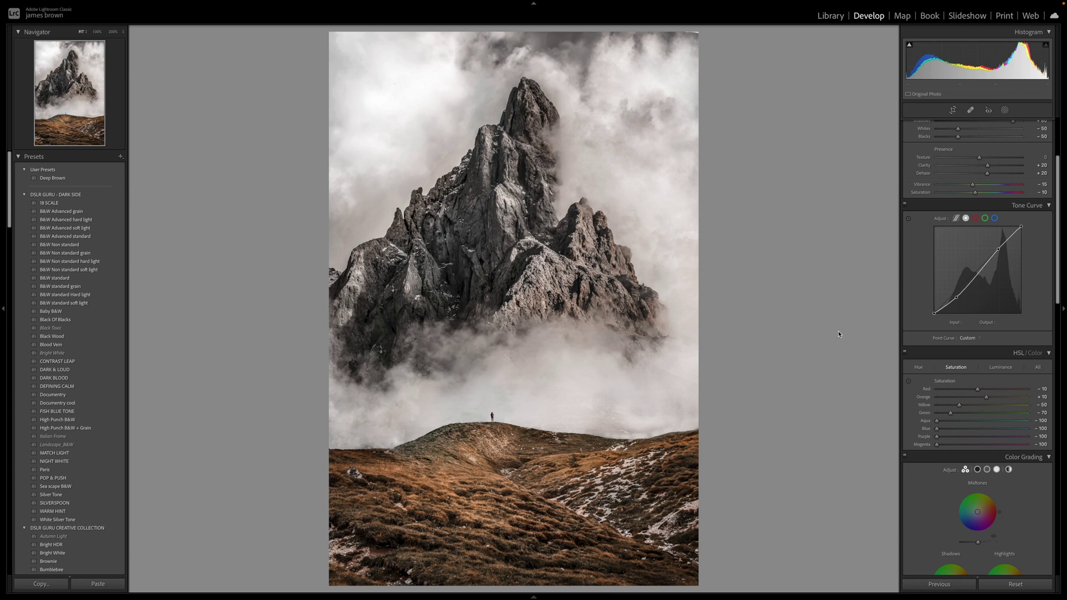
{"action": "key", "text": "y"}
{"action": "key", "text": "y"}
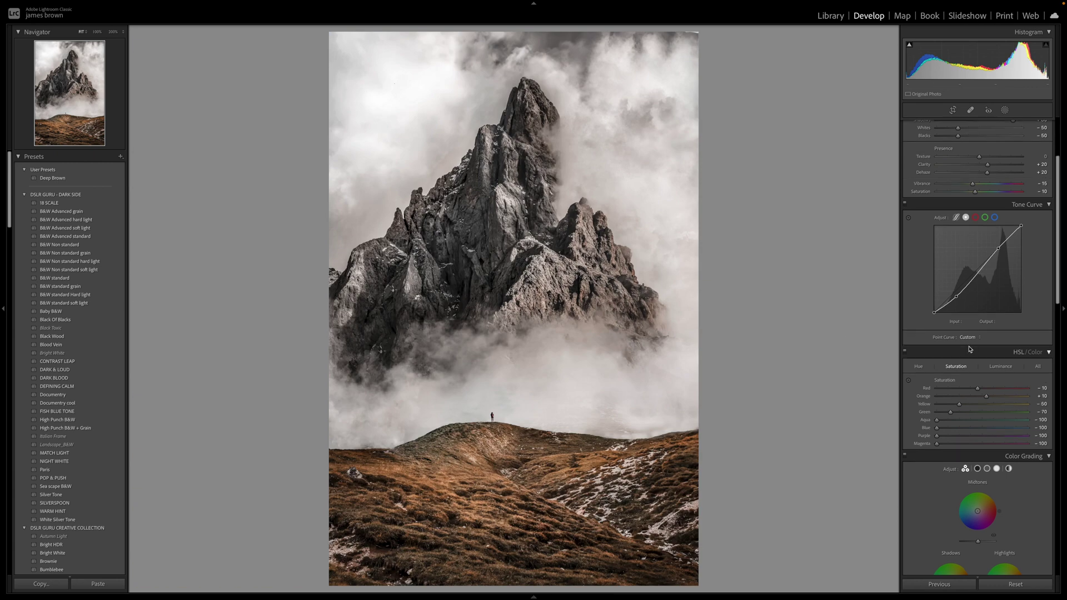
- Darken the edges with a post-crop vignette at Amount −18 and Midpoint 37
{"action": "scroll", "coordinate": [969, 348], "scroll_direction": "down", "scroll_amount": 1}
{"action": "scroll", "coordinate": [970, 348], "scroll_direction": "down", "scroll_amount": 15}
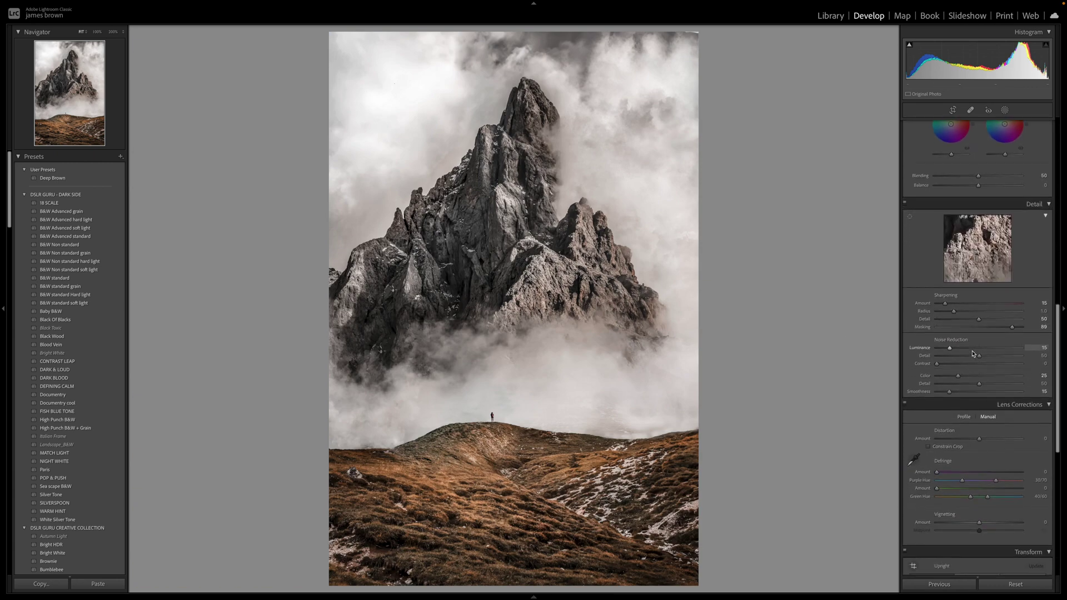
{"action": "scroll", "coordinate": [972, 353], "scroll_direction": "down", "scroll_amount": 12}
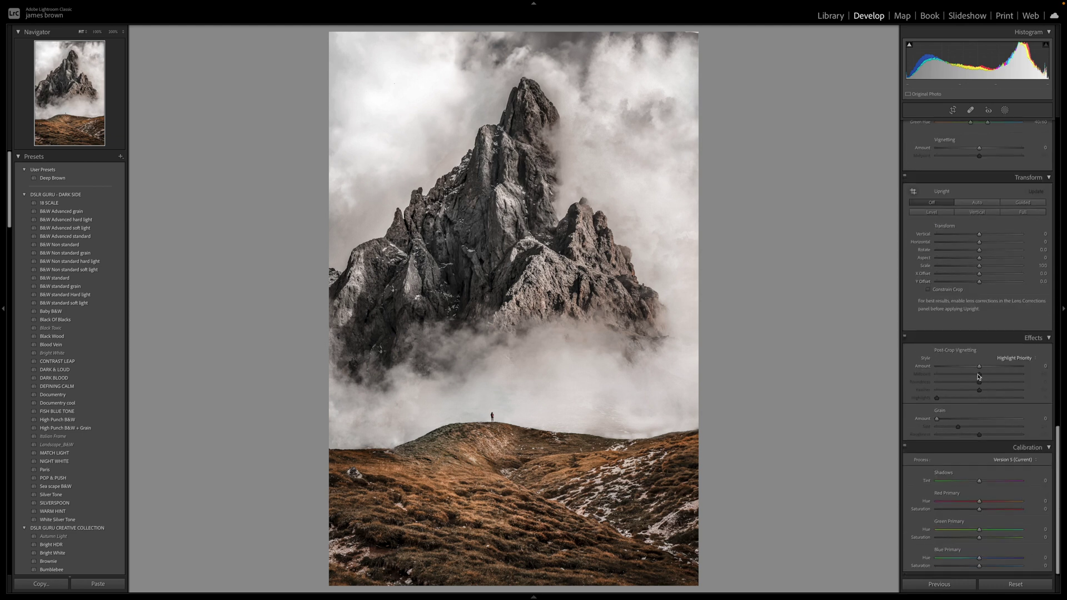
{"action": "mouse_move", "coordinate": [978, 369]}
{"action": "left_mouse_down"}
{"action": "mouse_move", "coordinate": [937, 373]}
{"action": "mouse_move", "coordinate": [969, 377]}
{"action": "left_mouse_up"}
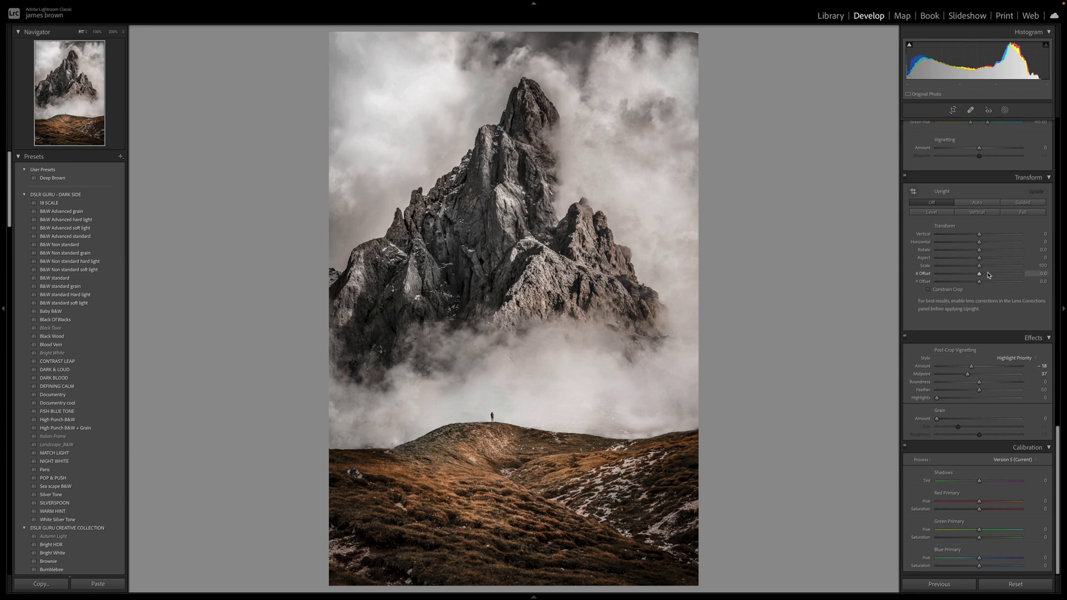
- Glance at the side-by-side Before/After comparison, then return to the single edited photo
{"action": "key", "text": "y"}
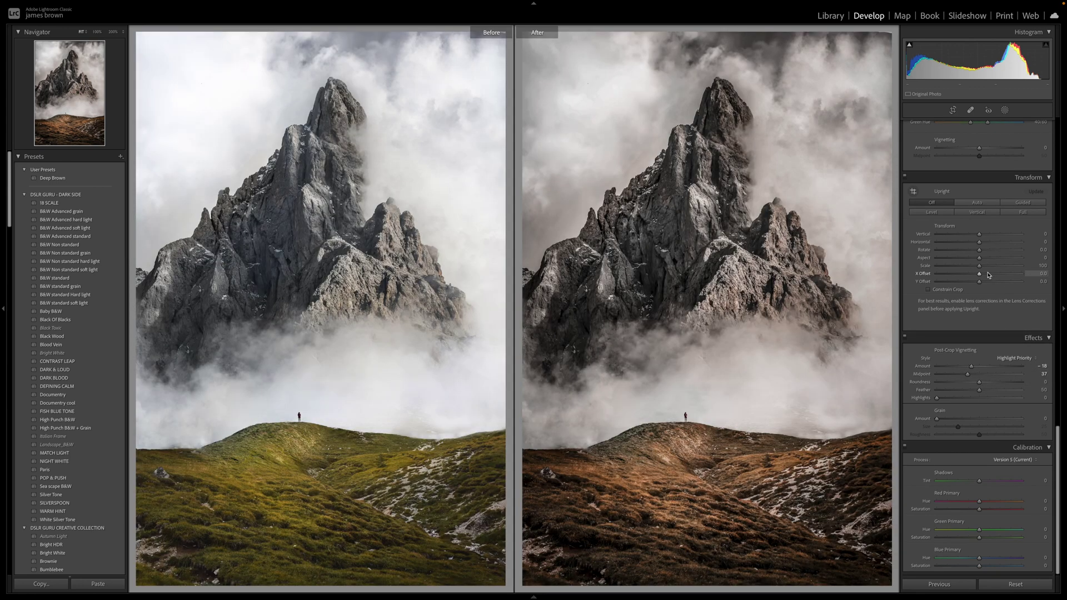
{"action": "key", "text": "y"}
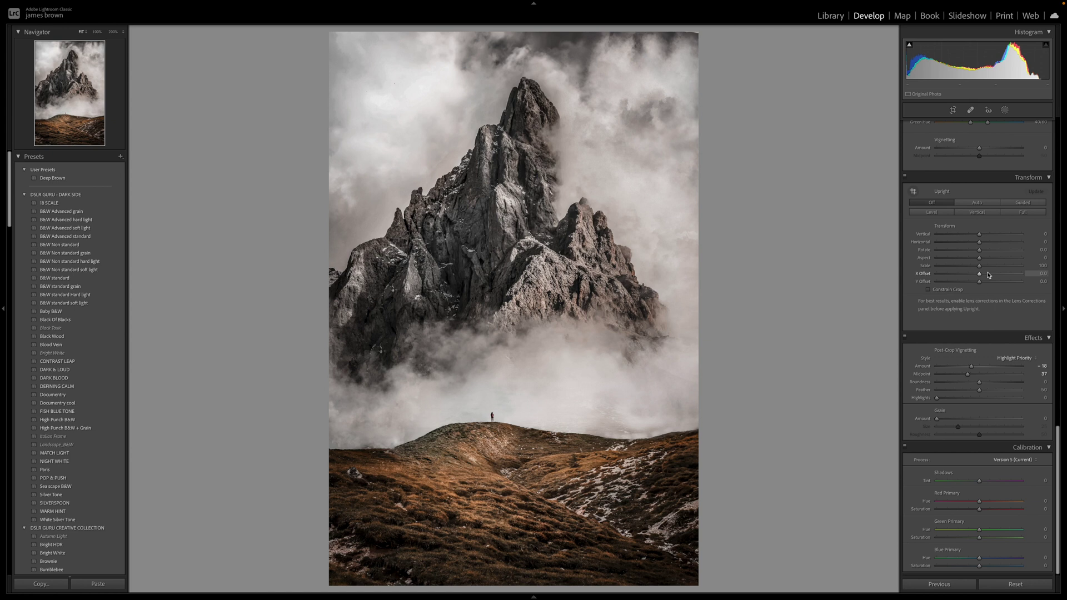